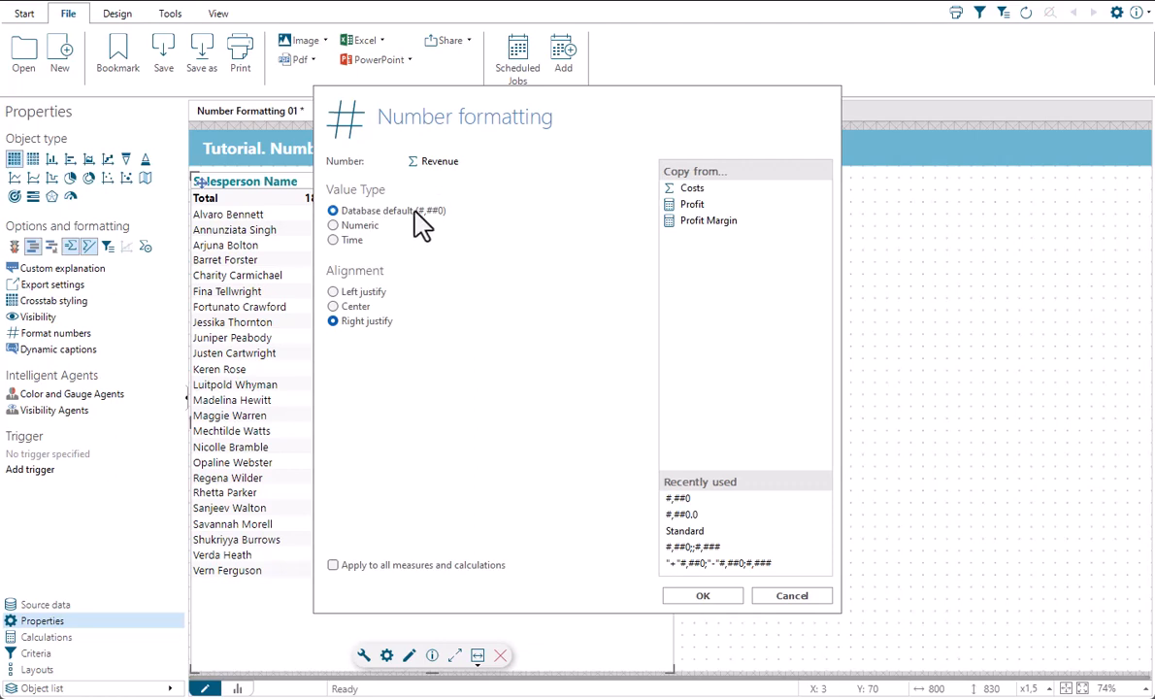
Set the Revenue column's number format to numeric with Standard (two decimals).
click(367, 228)
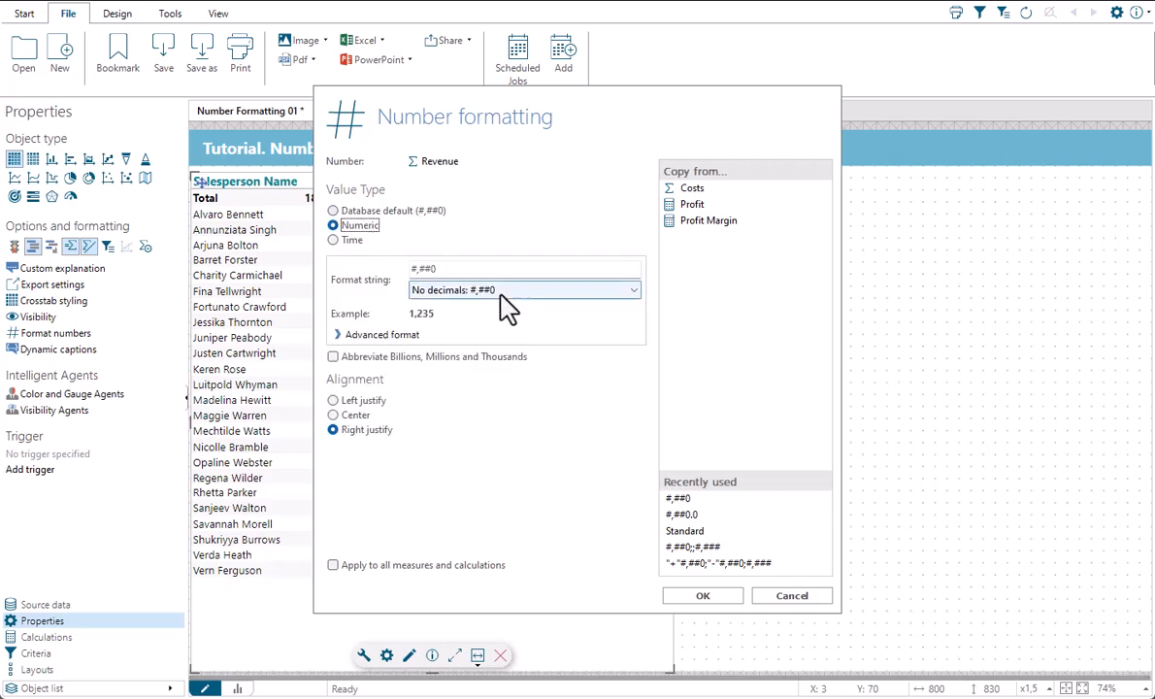
click(592, 291)
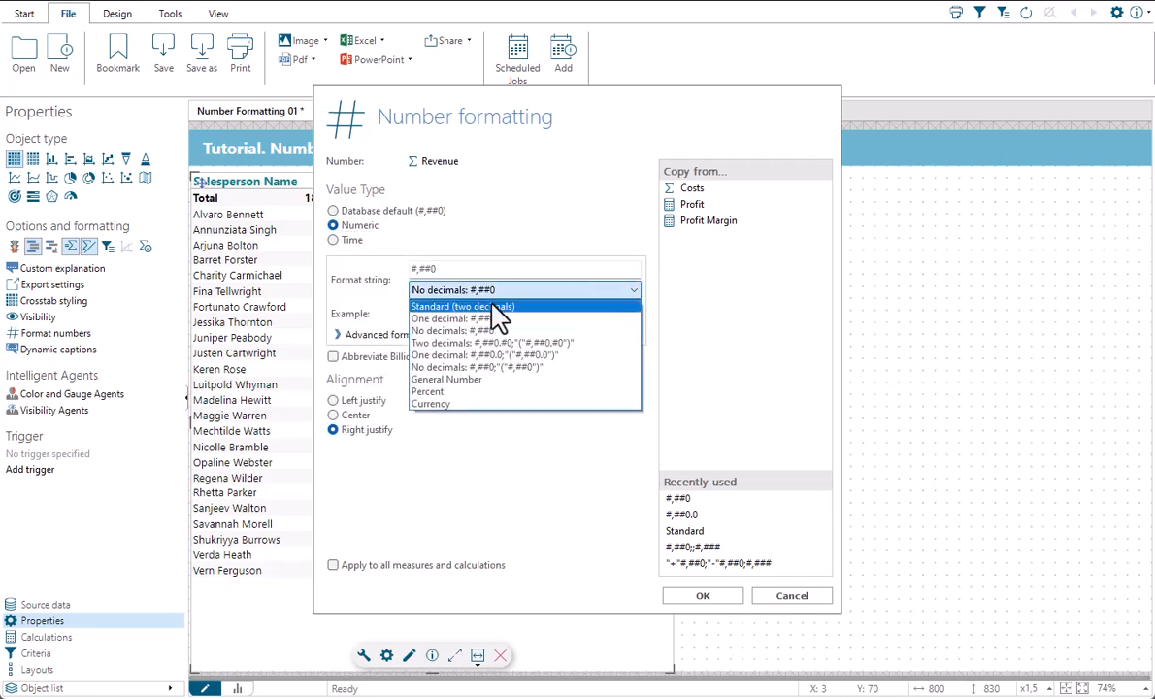
click(486, 307)
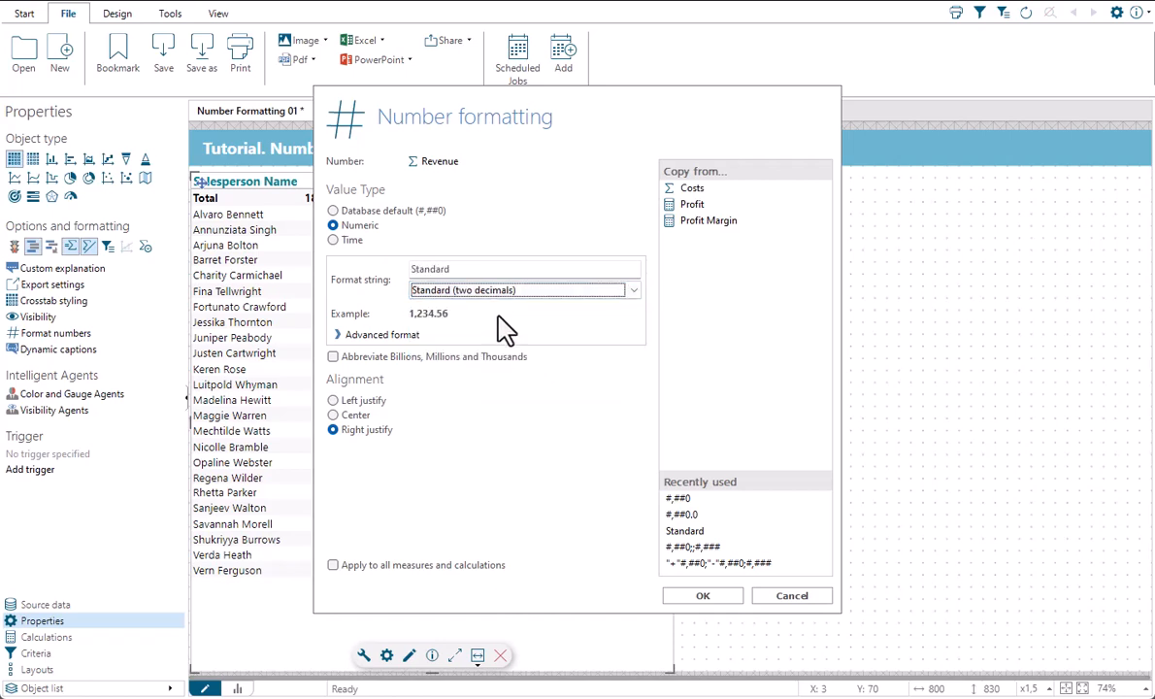
click(723, 596)
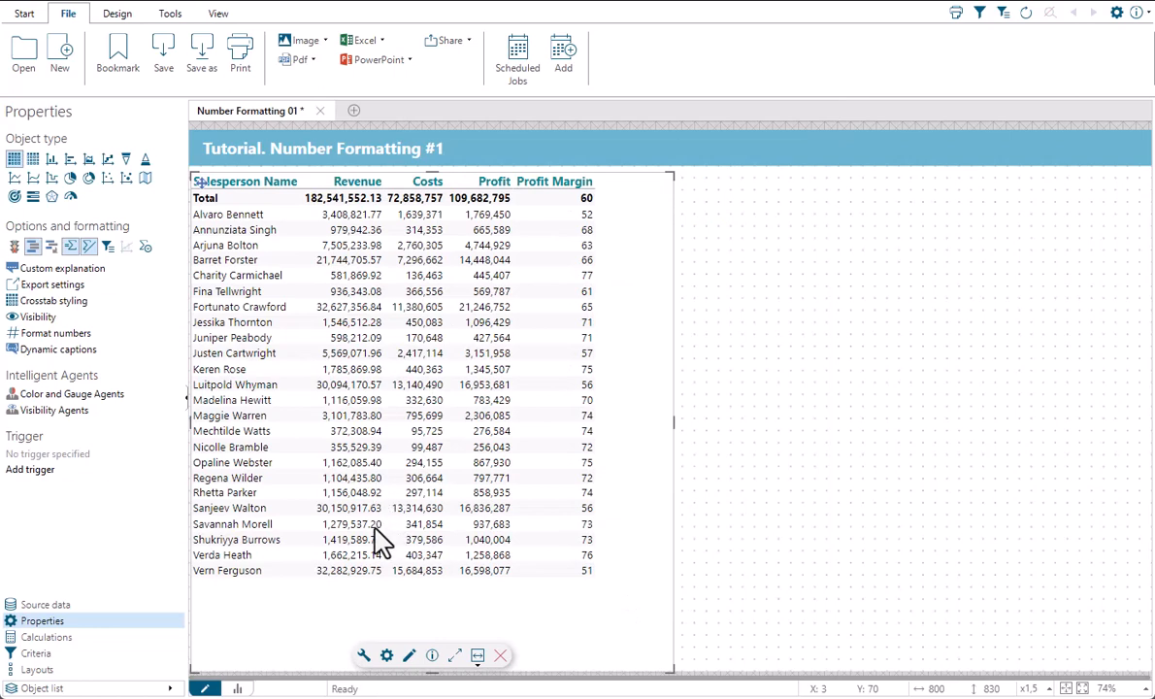
Turn on abbreviation of billions, millions and thousands for the Revenue column.
click(55, 335)
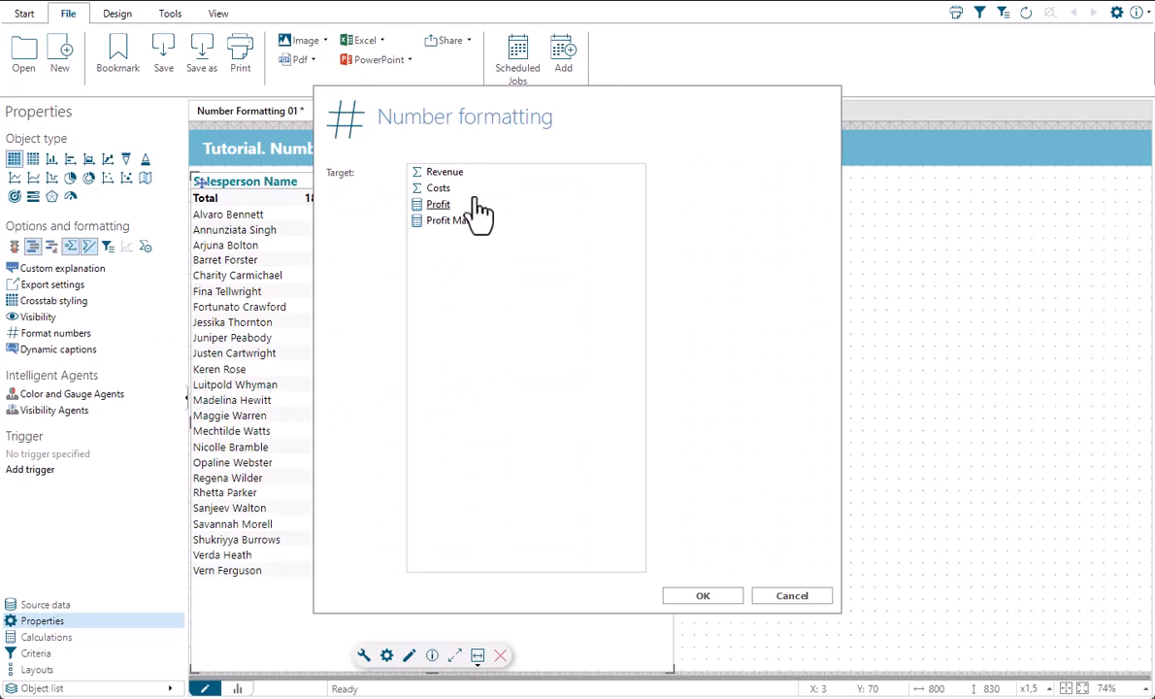
click(449, 178)
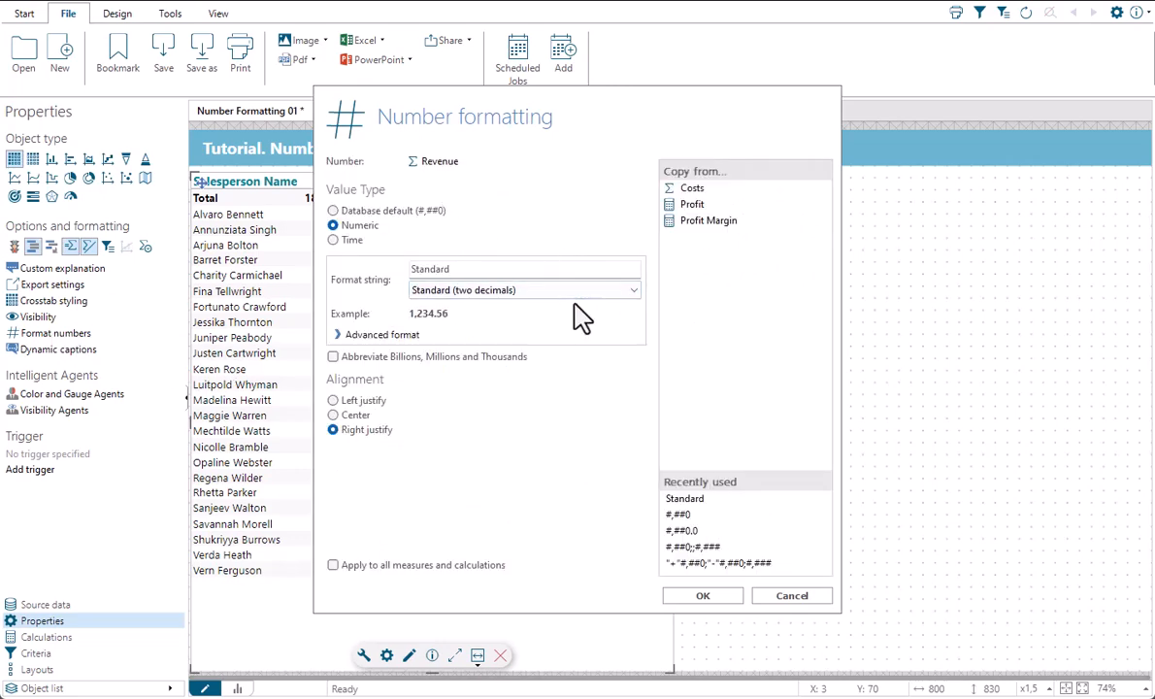
click(332, 357)
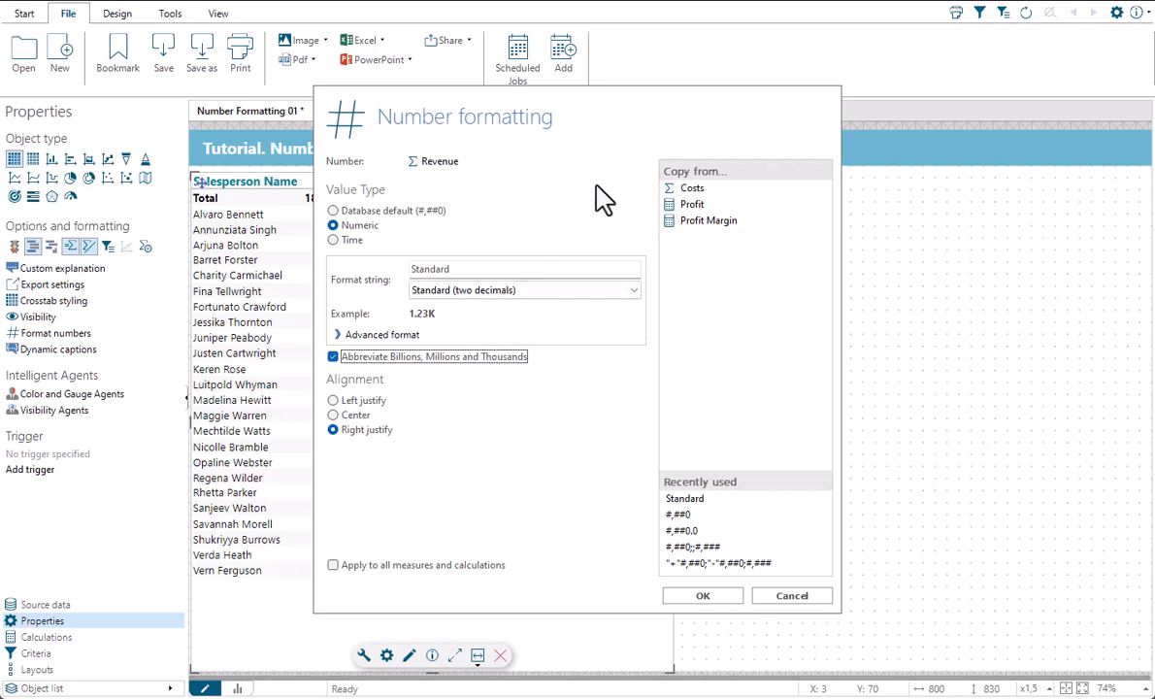
Copy Revenue's abbreviated number format to the Costs column and apply the formatting.
click(442, 163)
click(443, 187)
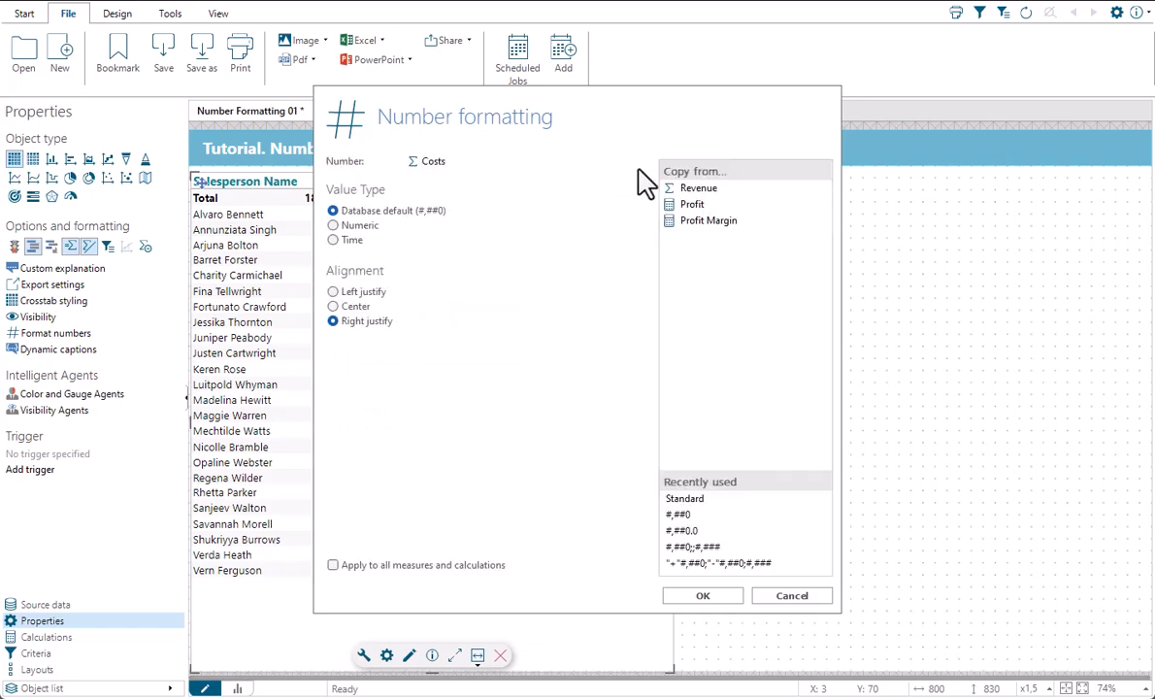
click(707, 191)
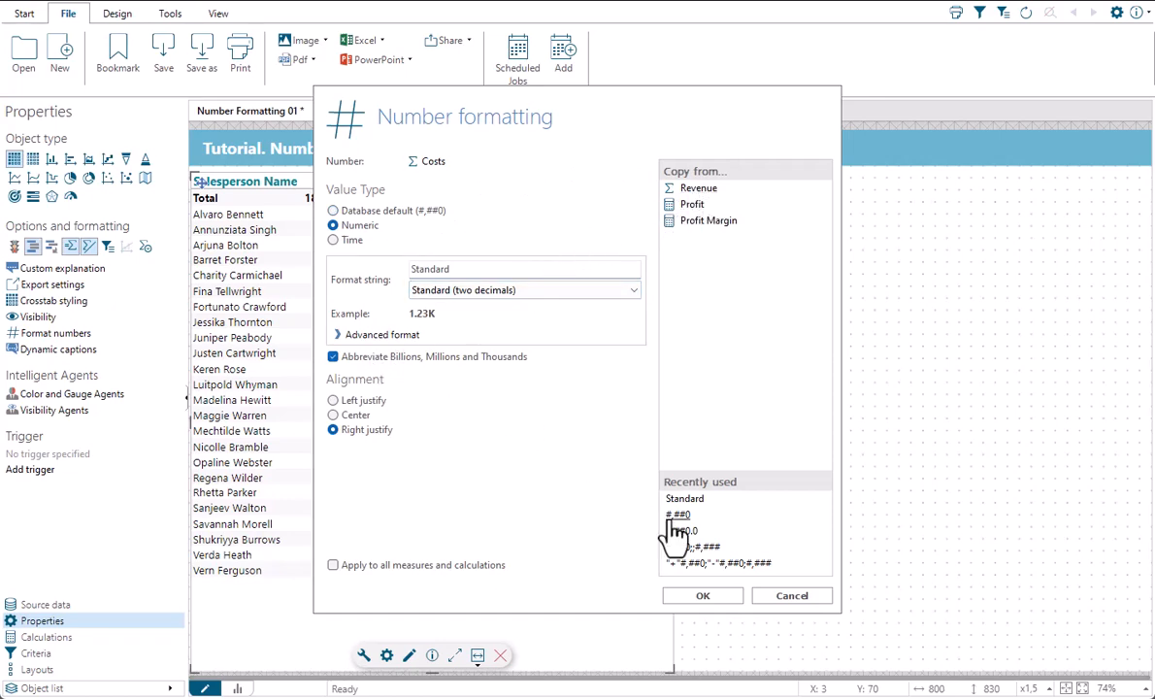
click(703, 596)
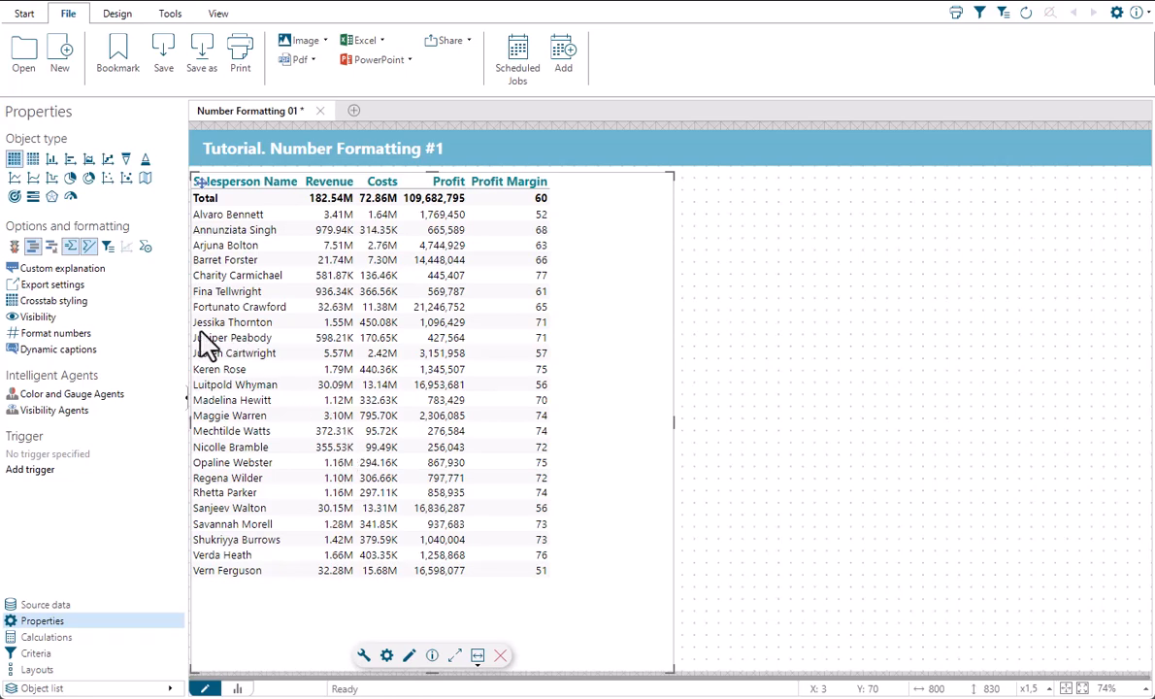
Turn off abbreviation of billions, millions and thousands in Revenue's number format.
click(77, 336)
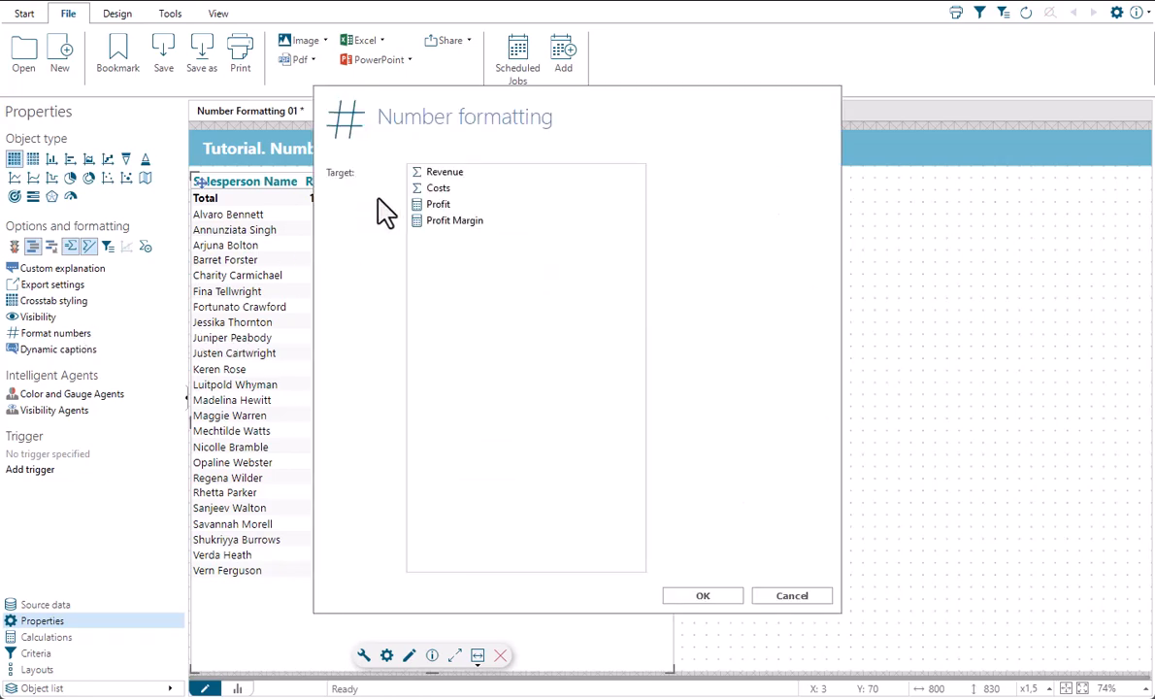
click(432, 173)
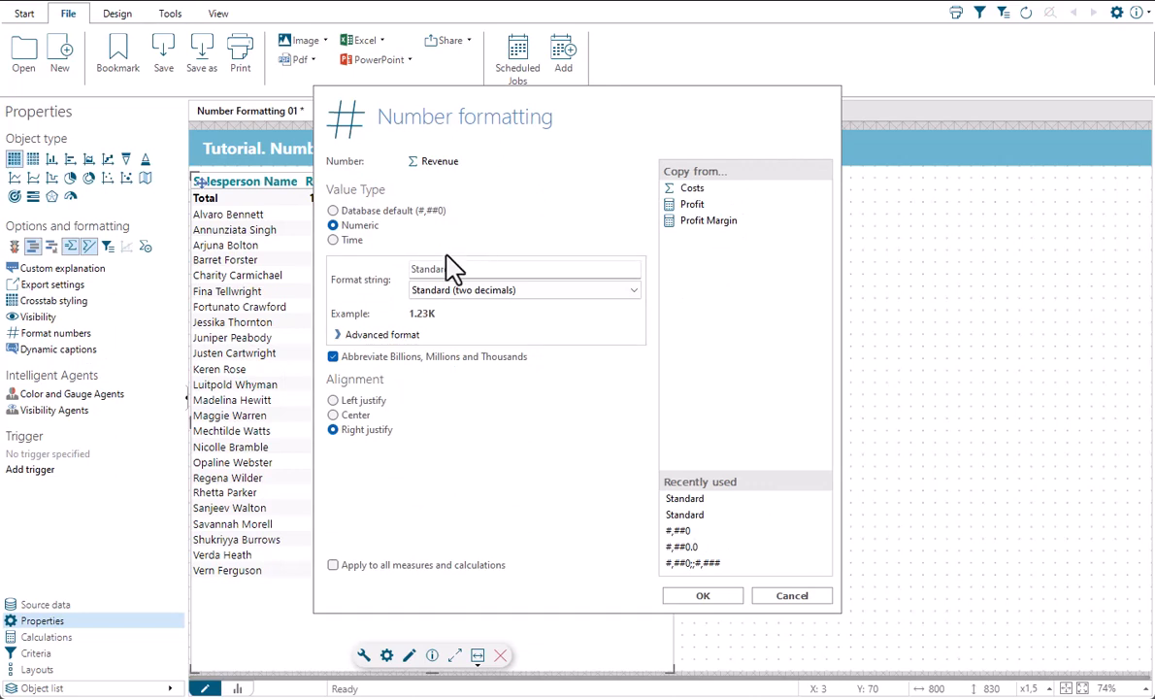
click(333, 359)
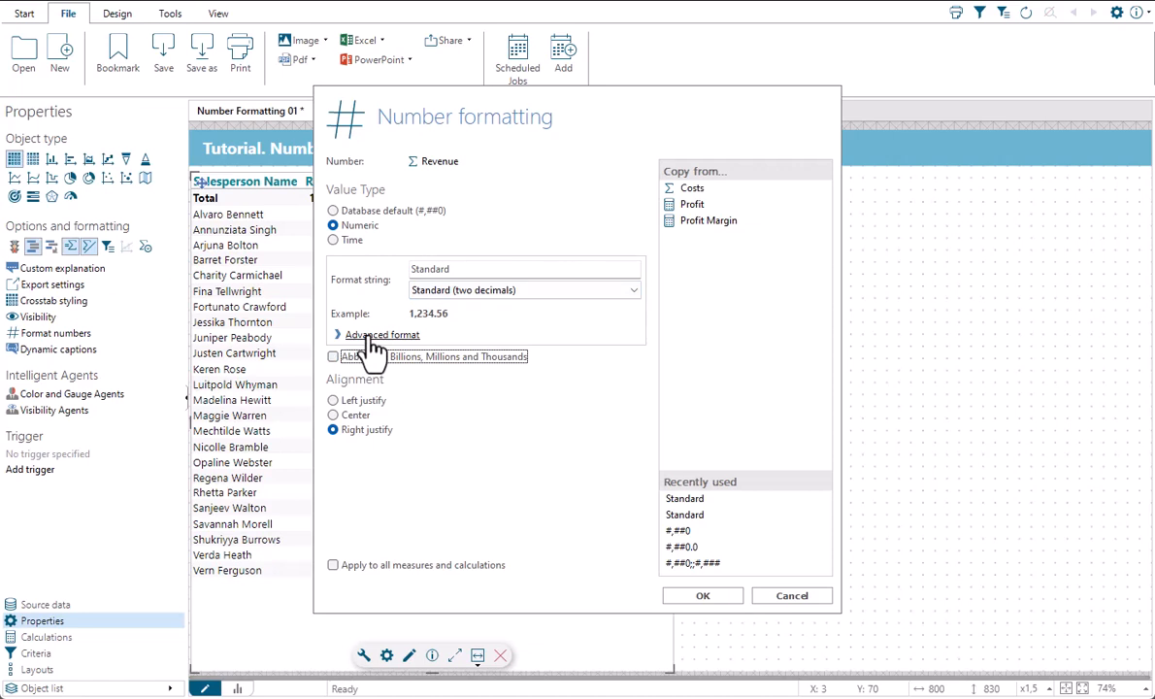
Specify Revenue's positive number format with unit size 1.000.000, a minimum of 2 decimals and the trailing text " mill".
click(374, 337)
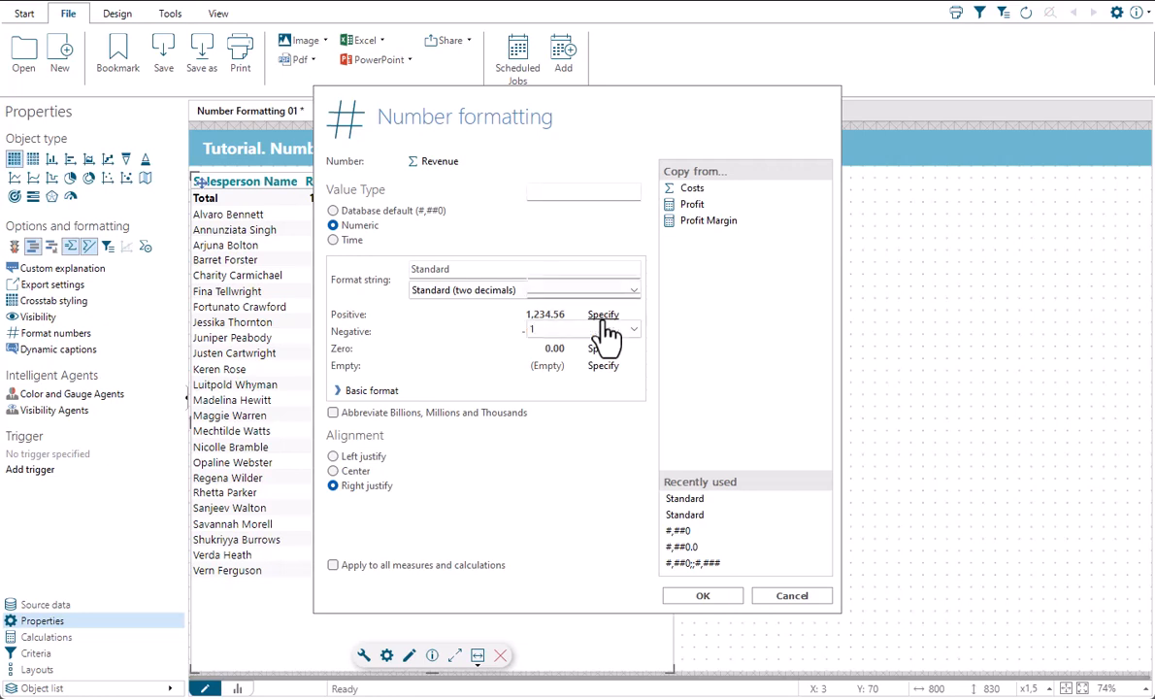
click(603, 320)
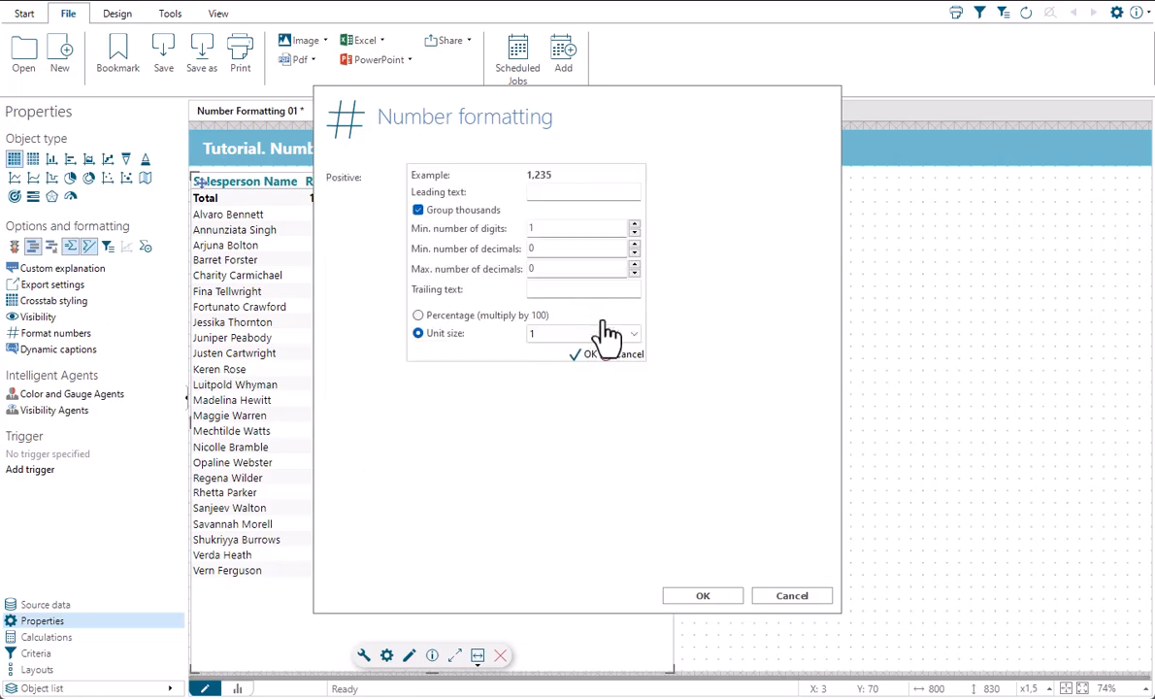
click(540, 334)
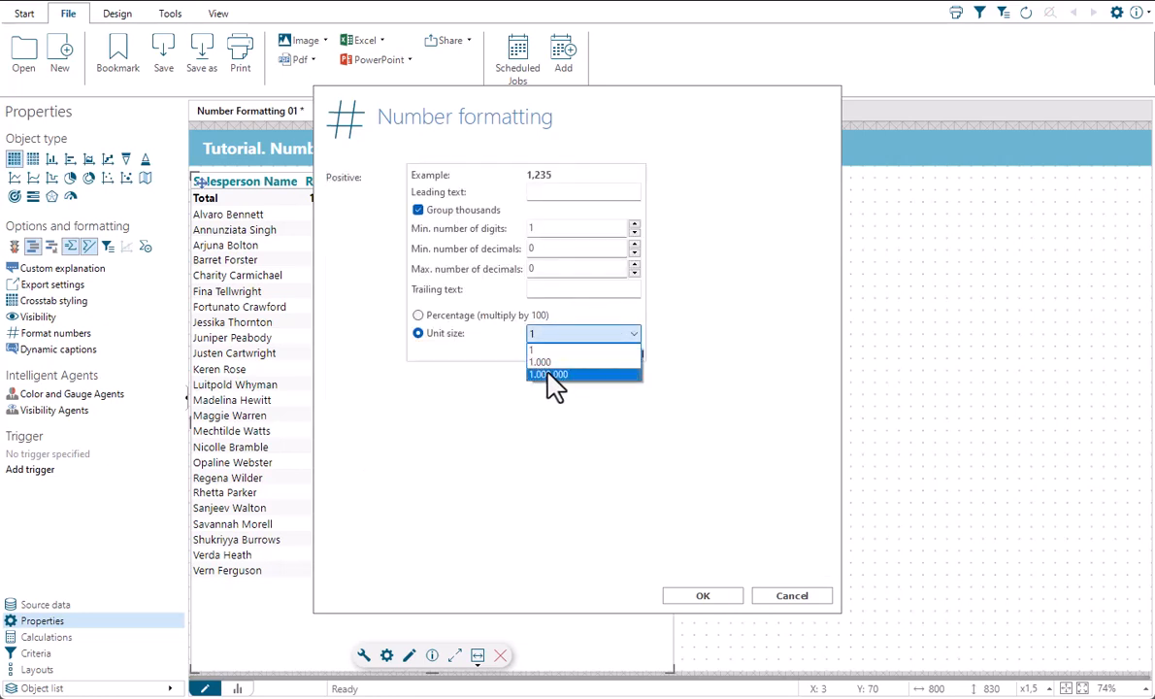
click(548, 374)
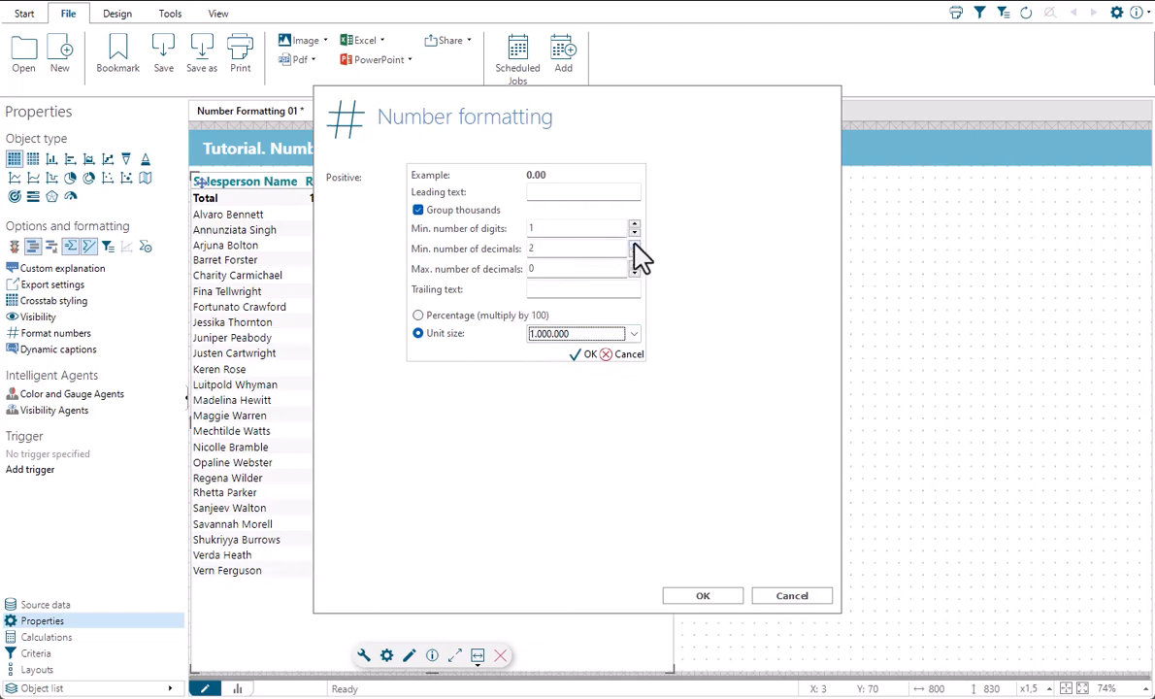
click(559, 290)
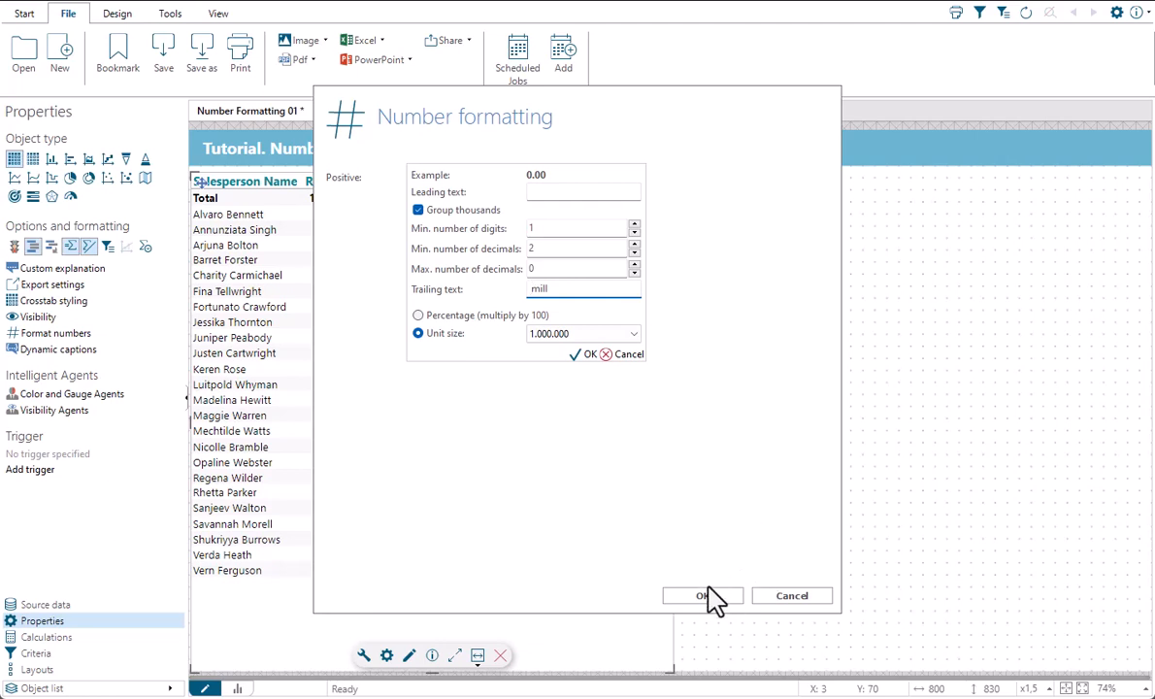
click(588, 355)
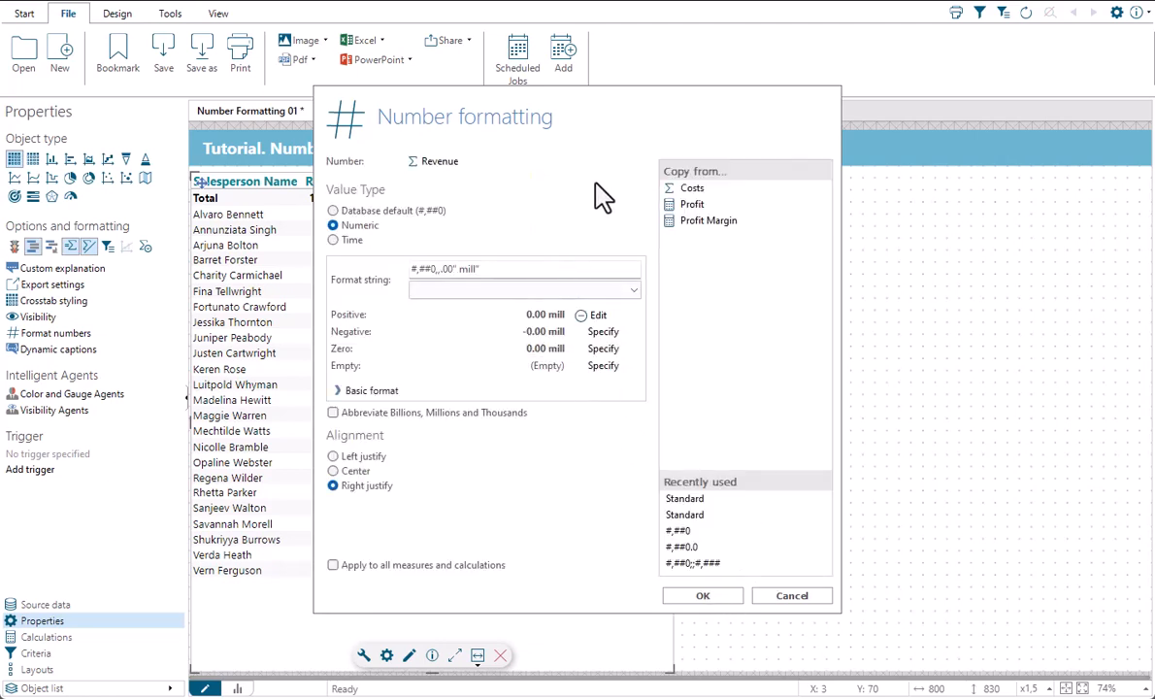
Copy Revenue's custom million format to the Costs column and apply the formatting to the table.
click(447, 171)
click(441, 188)
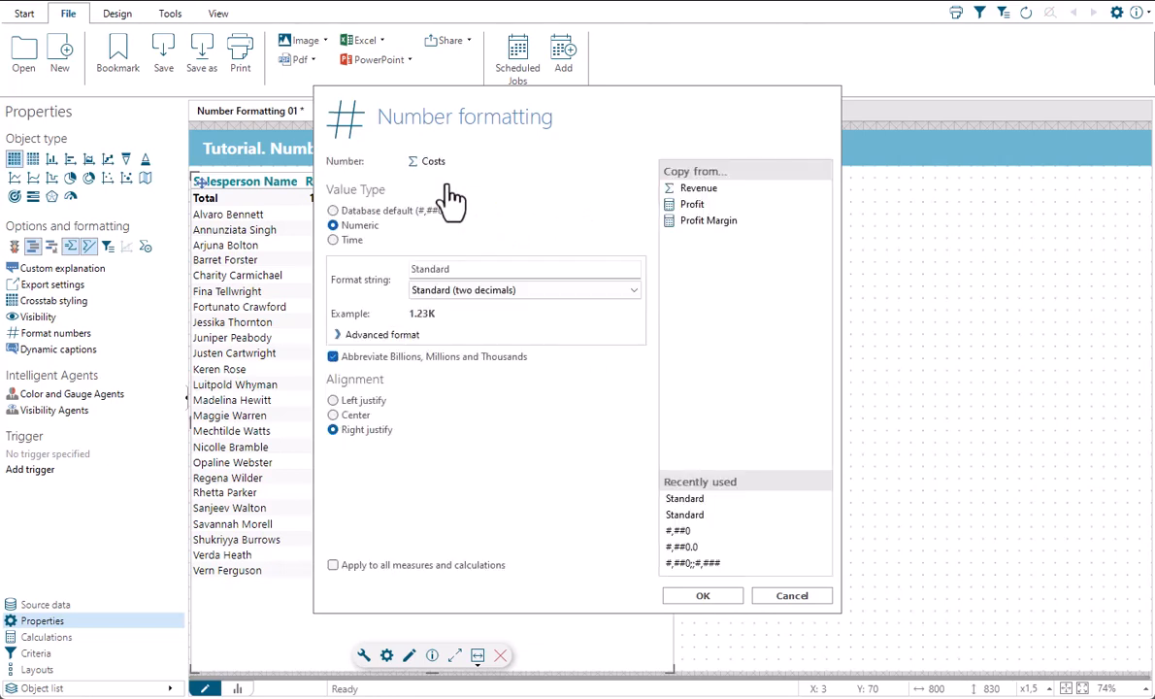
click(687, 189)
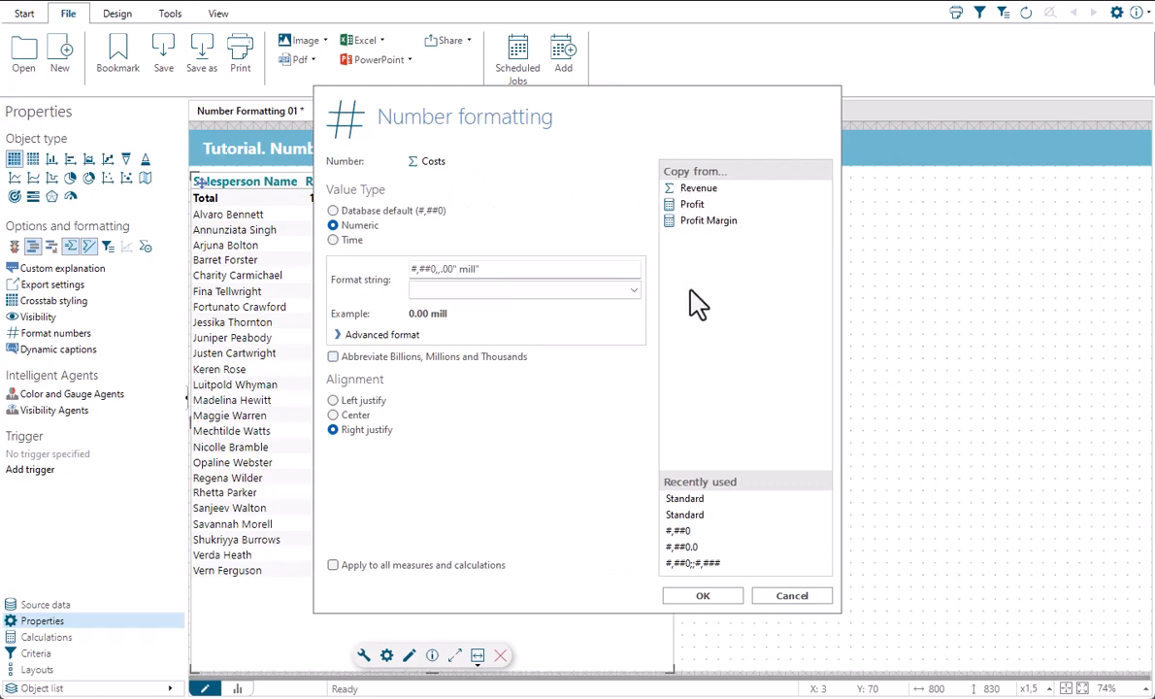
click(726, 596)
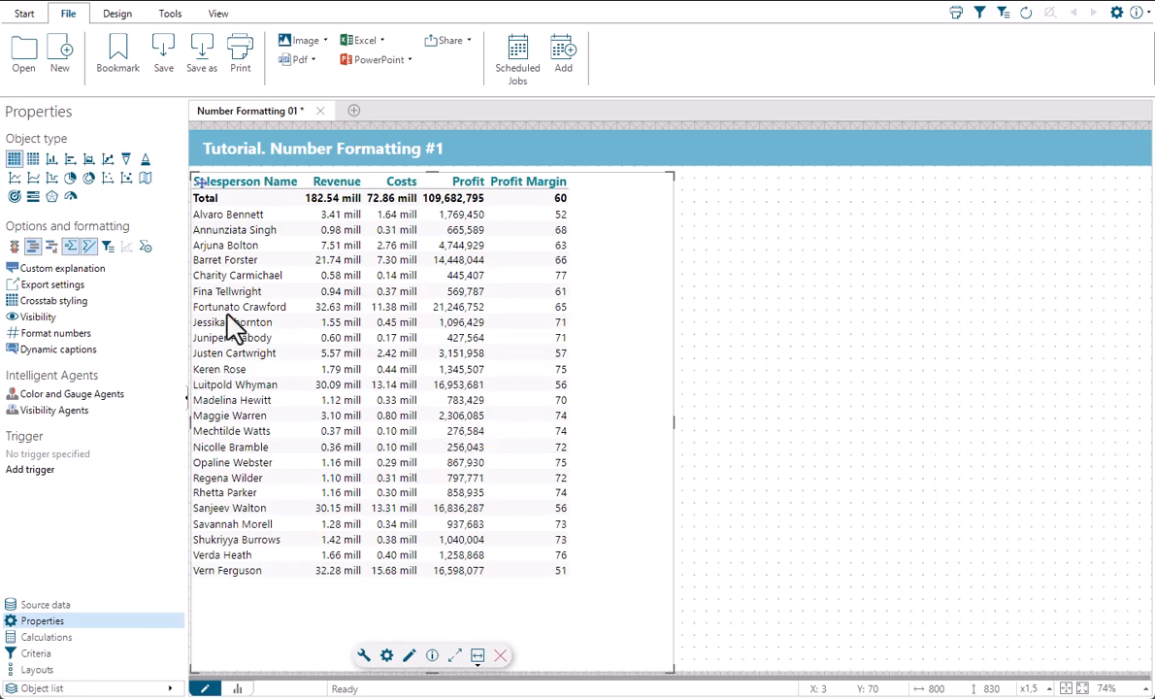
Format the Profit calculation with the recently used #,##0,,.00" mill" format and apply the calculation.
click(50, 333)
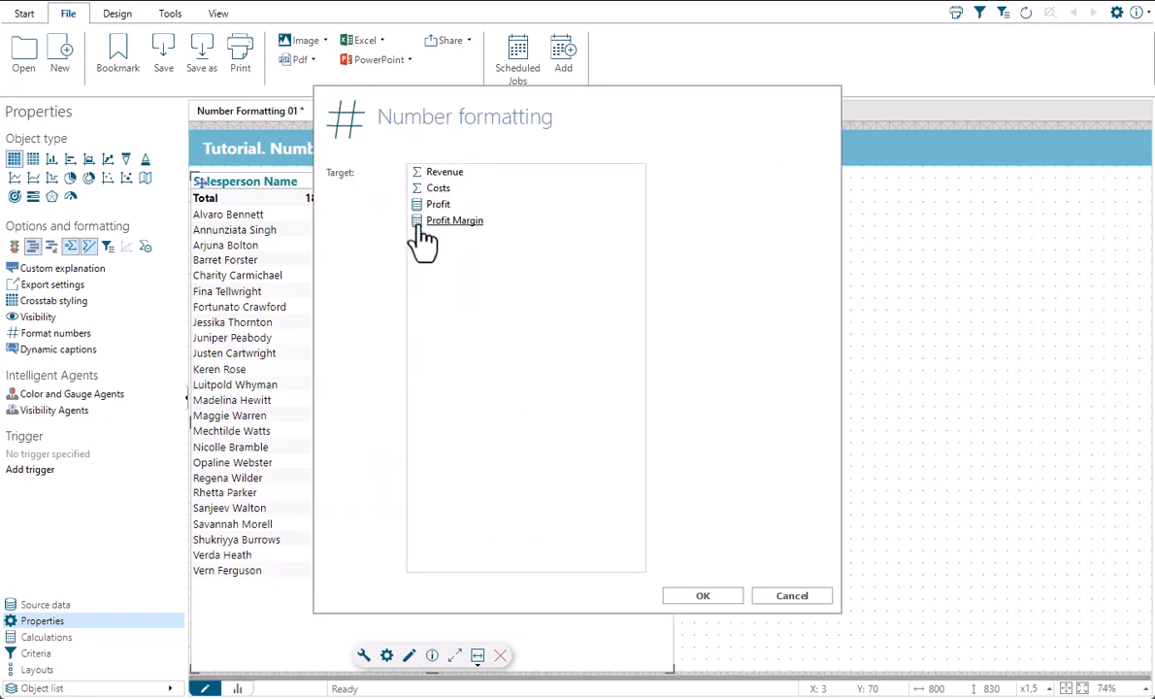
click(791, 596)
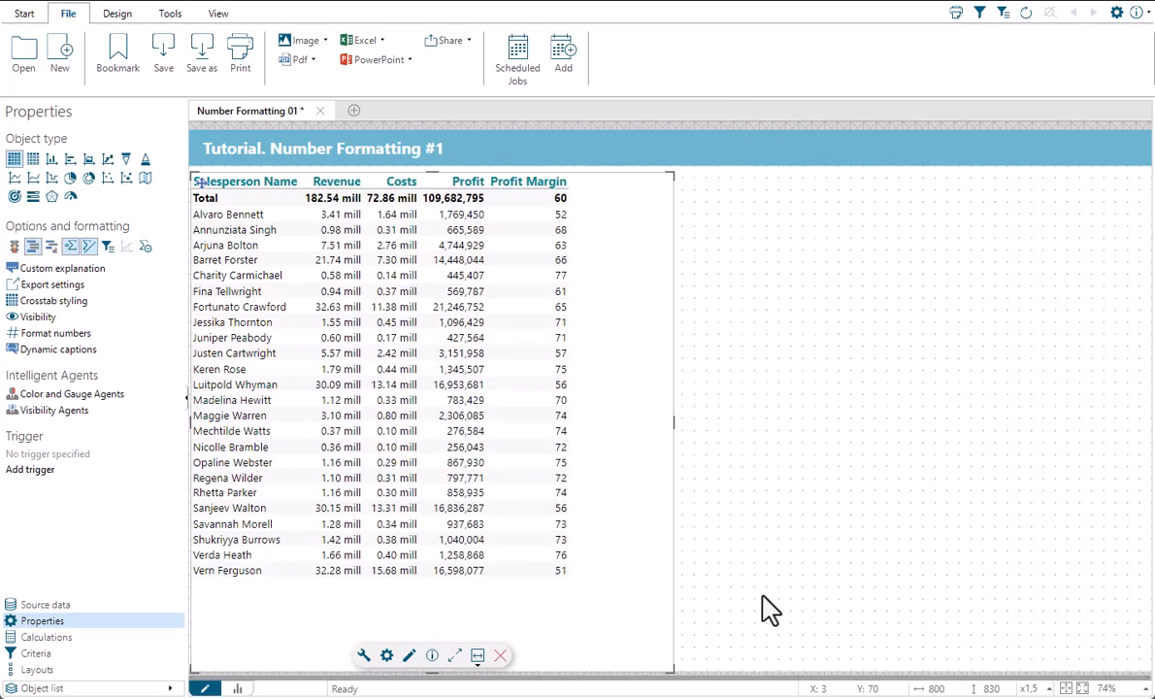
click(46, 636)
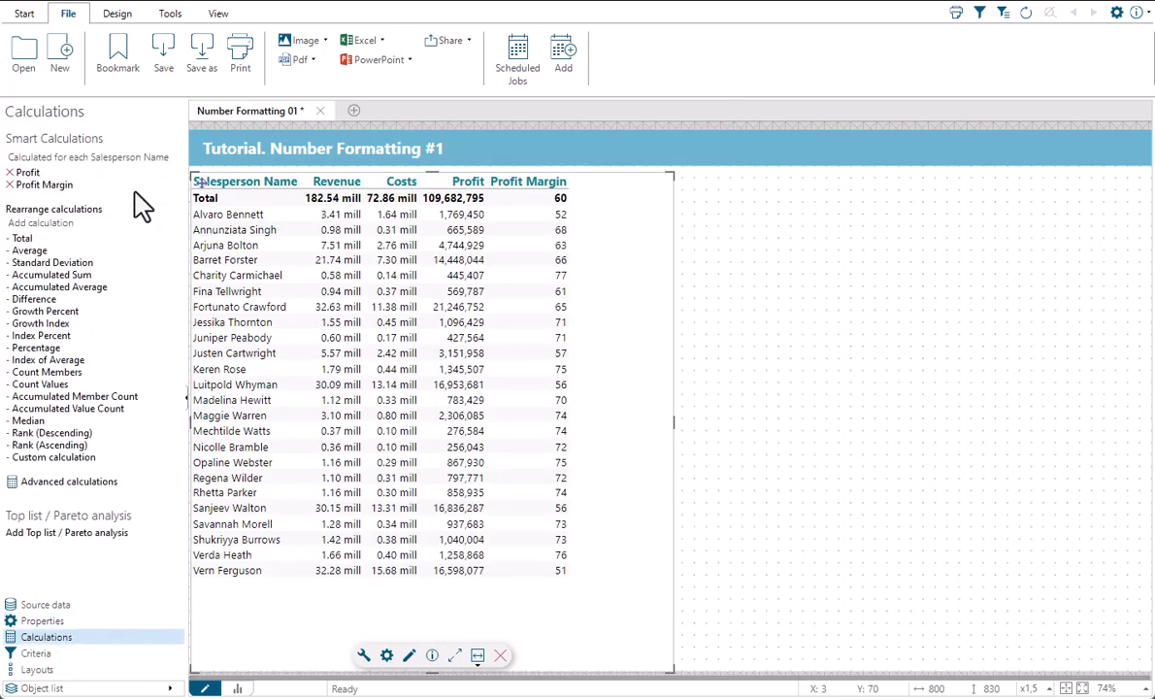
click(28, 175)
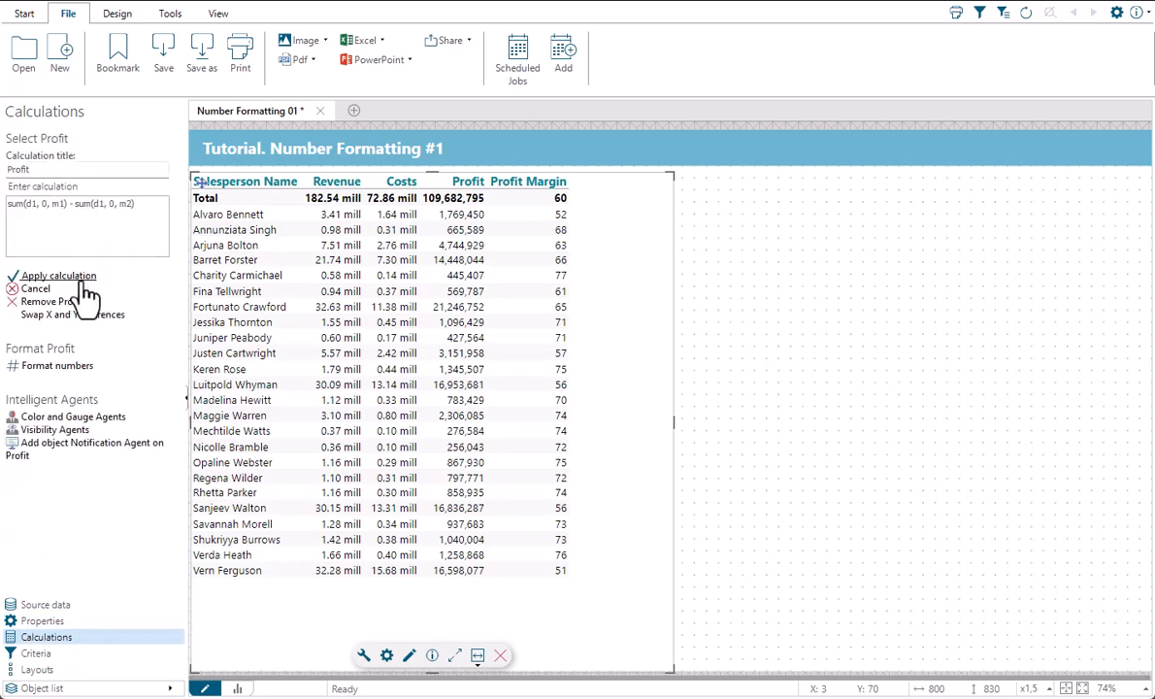
click(53, 366)
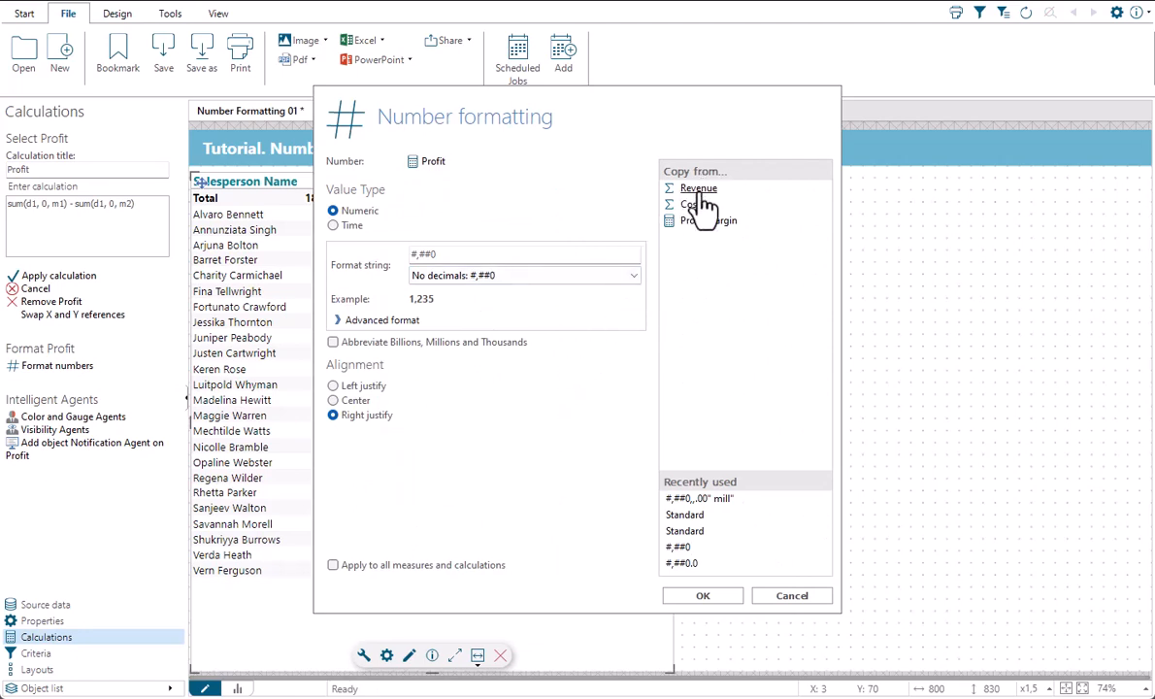
click(718, 517)
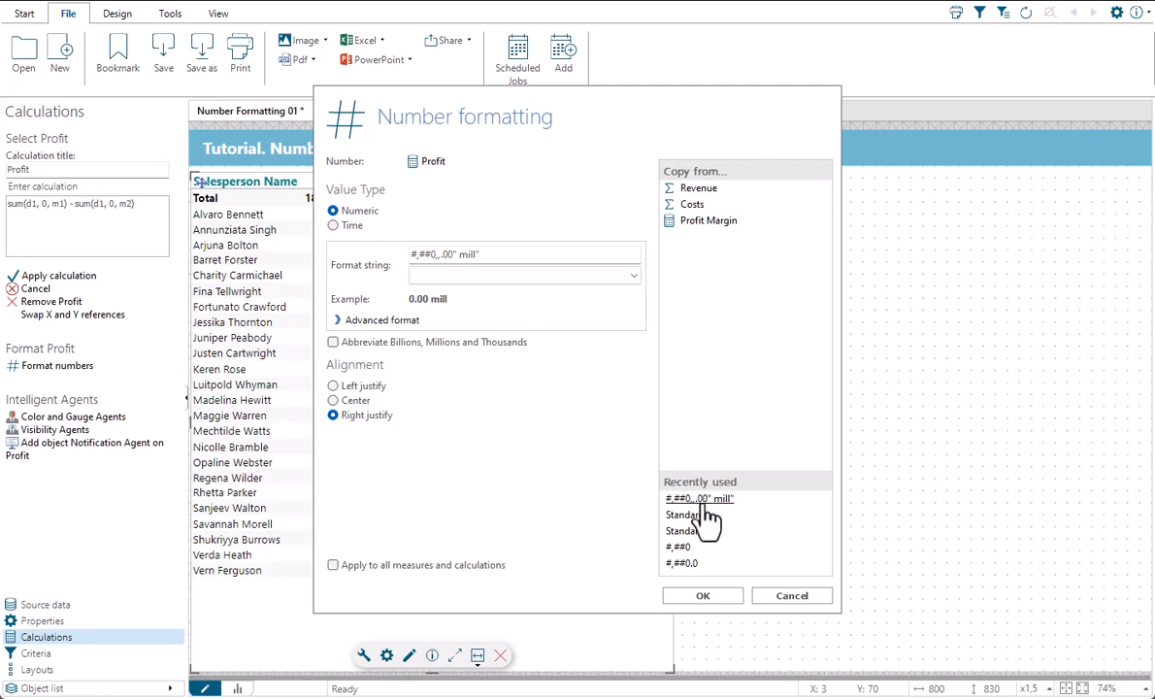
click(714, 596)
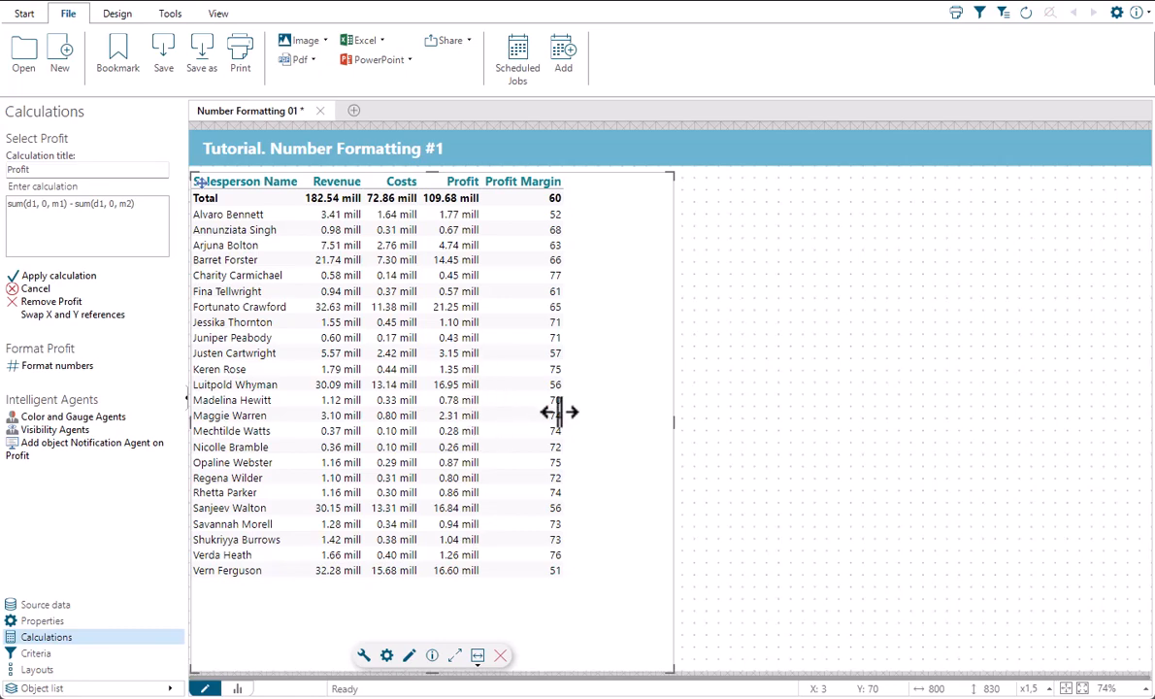
click(54, 277)
Set the Profit Margin calculation's number format to One decimal: #,##0.0.
click(48, 185)
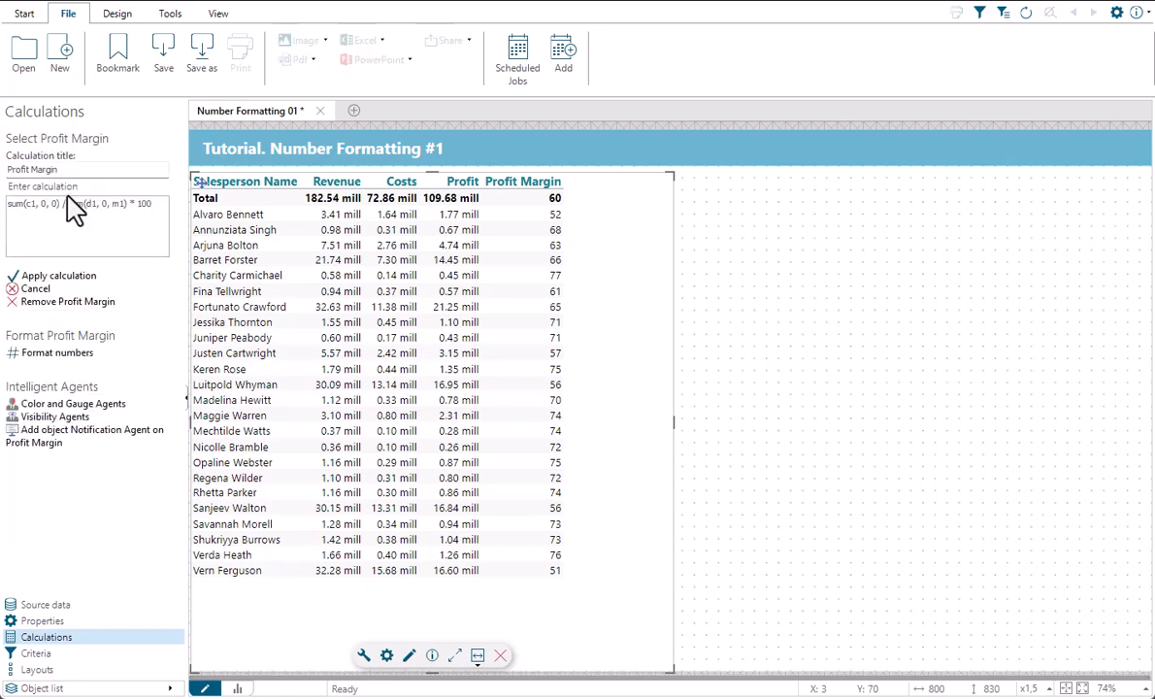
click(59, 355)
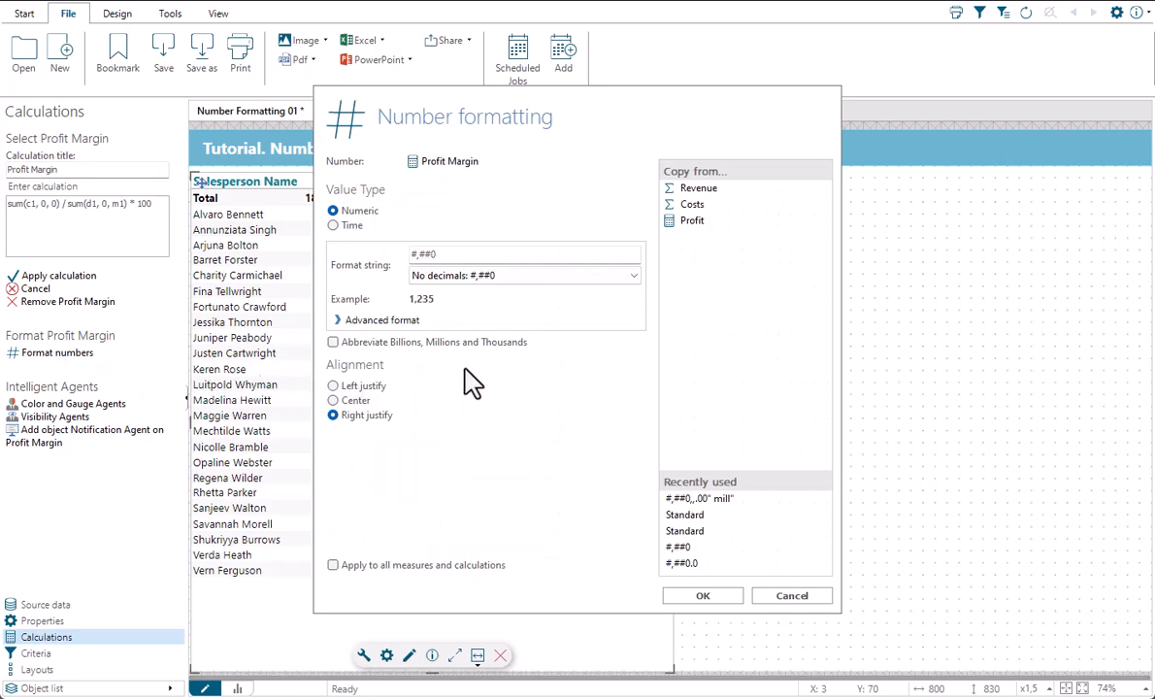
click(586, 275)
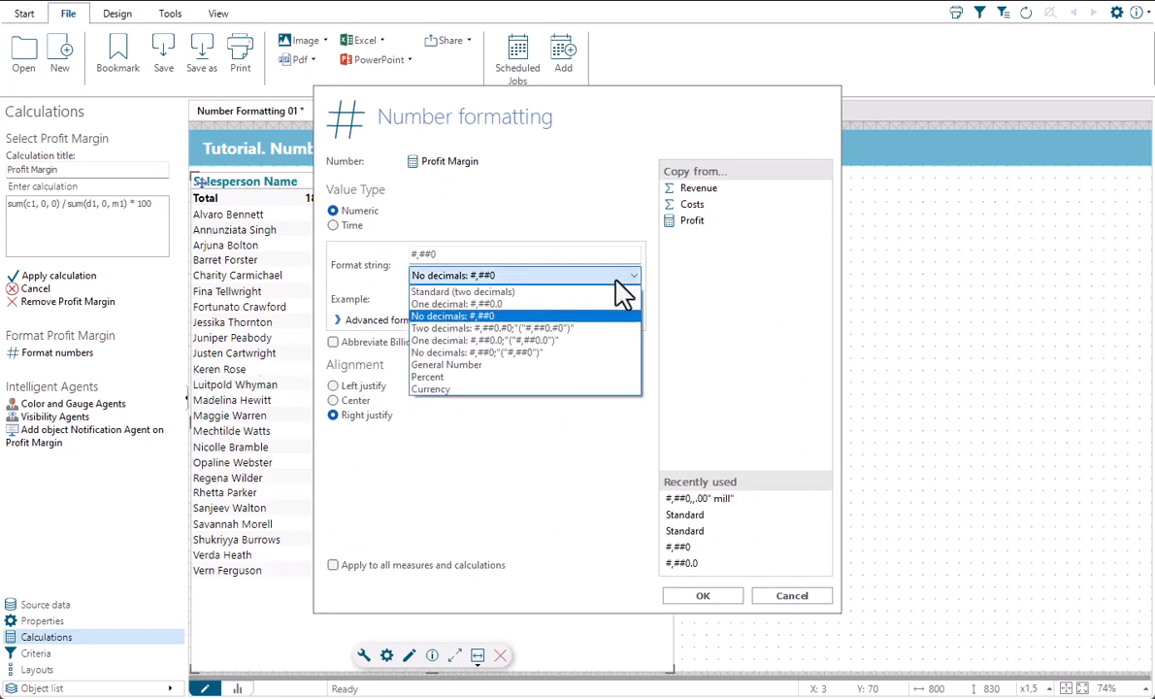
click(496, 304)
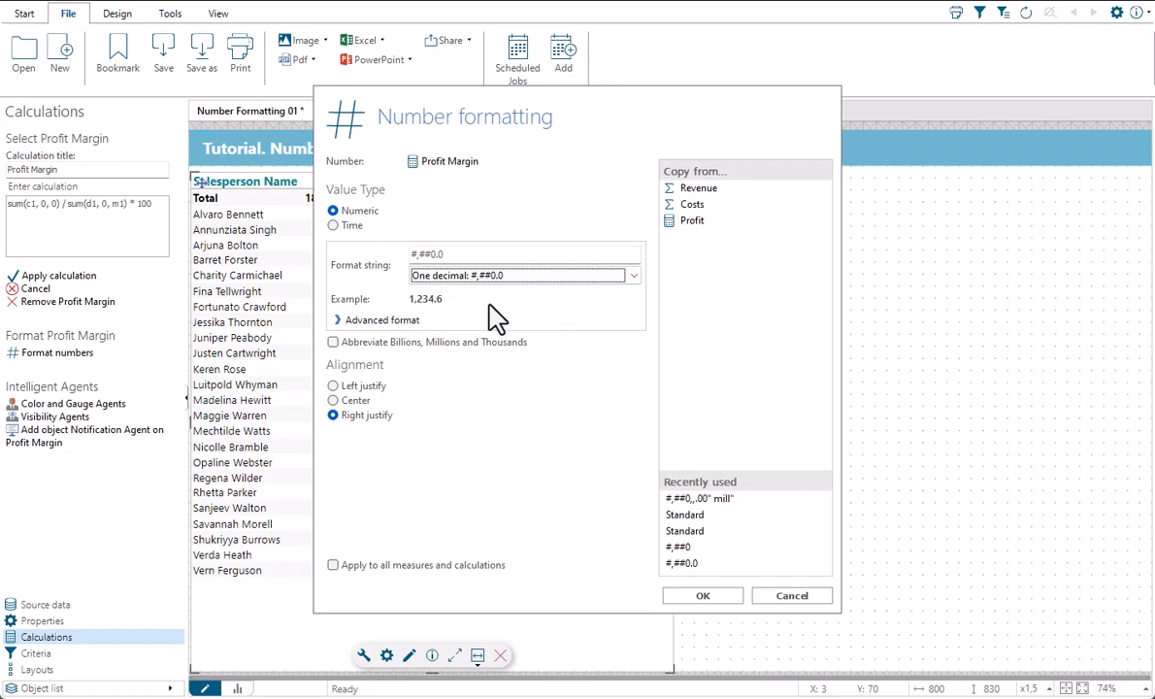
Add the trailing text "%" to Profit Margin's positive number format and apply the formatting.
click(383, 322)
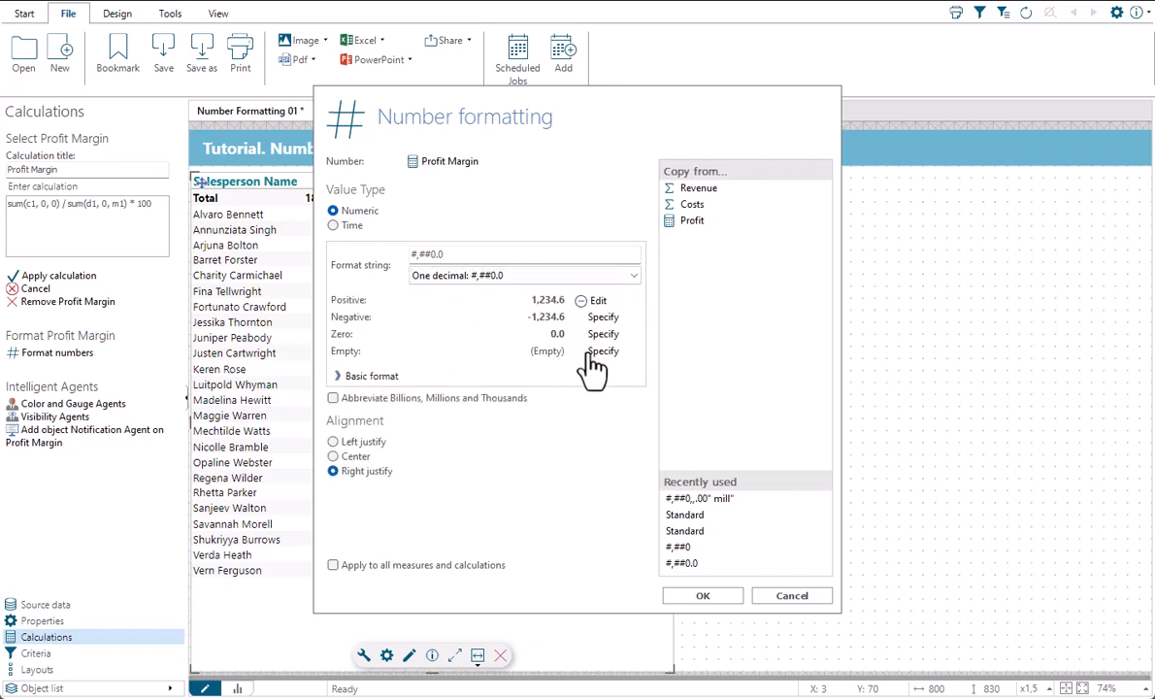
click(598, 302)
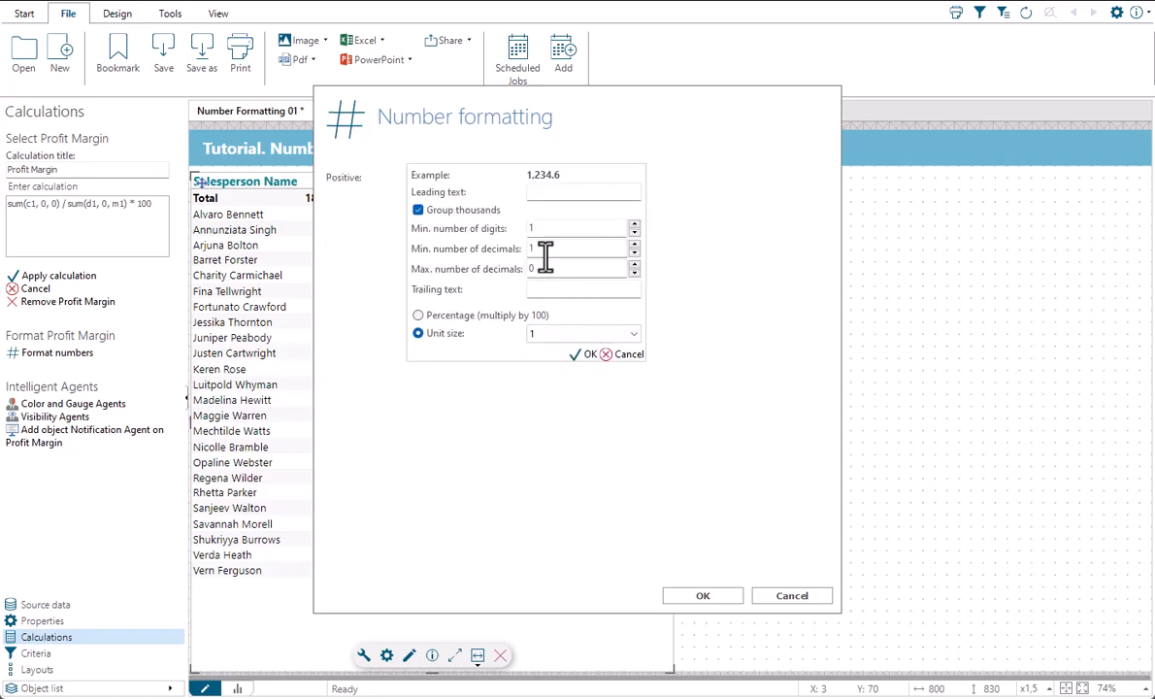
click(547, 288)
click(705, 597)
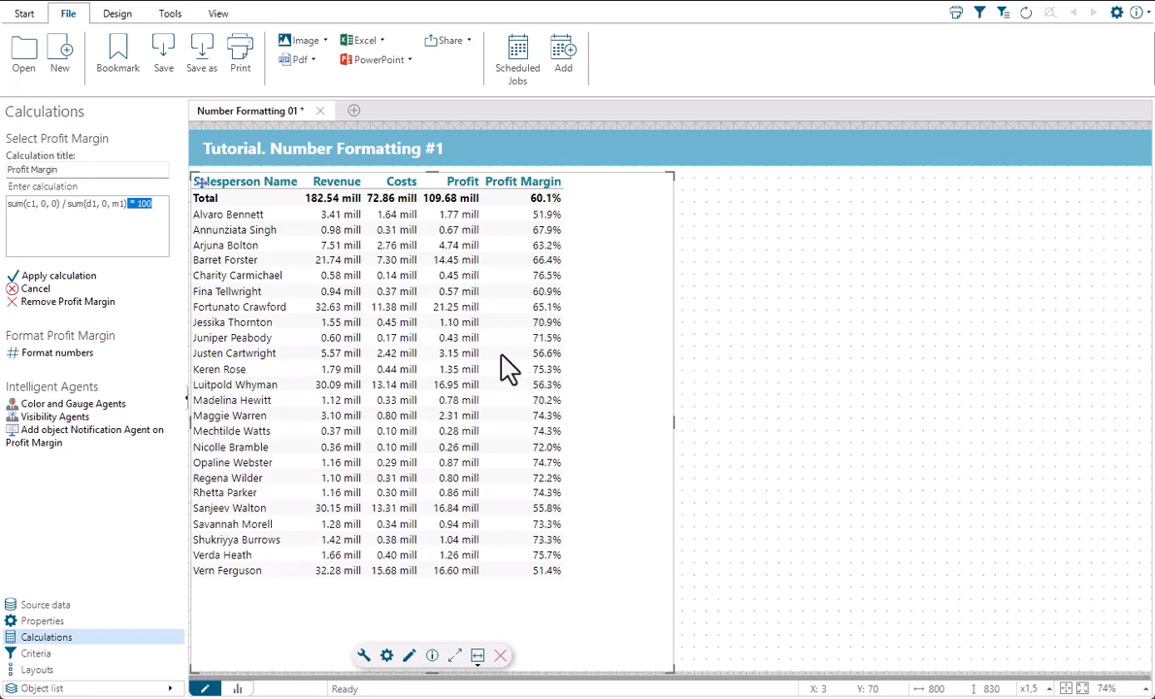
Remove the "* 100" multiplication from the Profit Margin formula, leaving sum(c1, 0, 0) / sum(d1, 0, m1), and apply the calculation.
key(Delete)
click(48, 278)
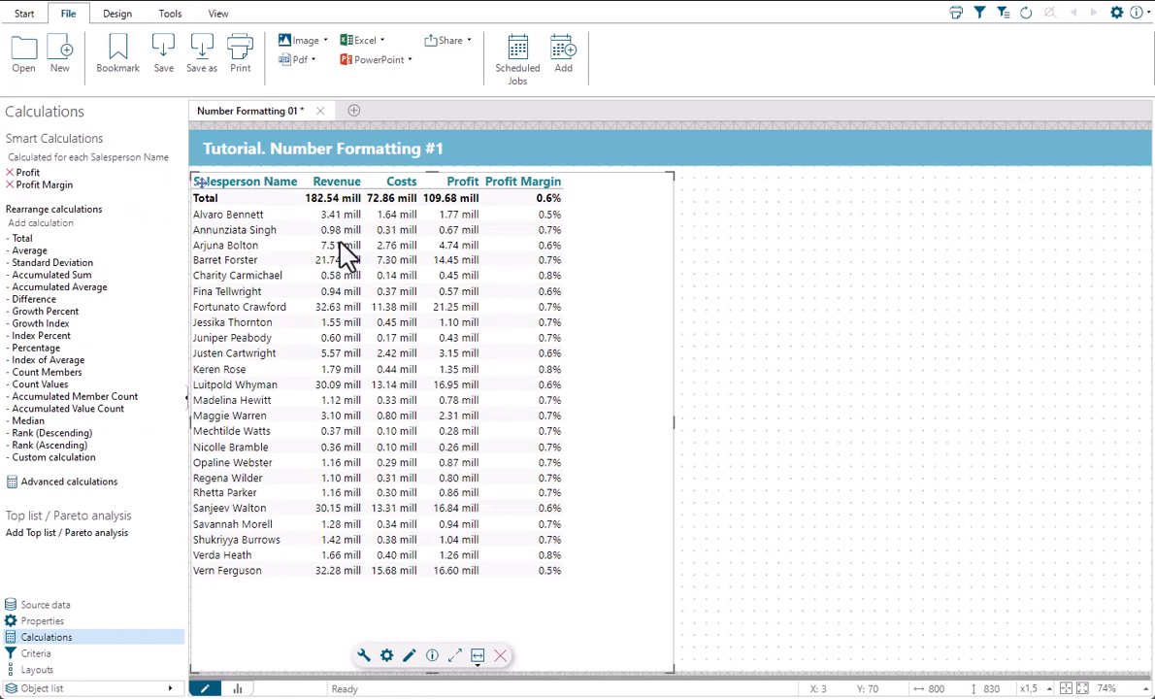
Reopen the Profit Margin calculation and set its number format to the predefined Percent format.
click(58, 189)
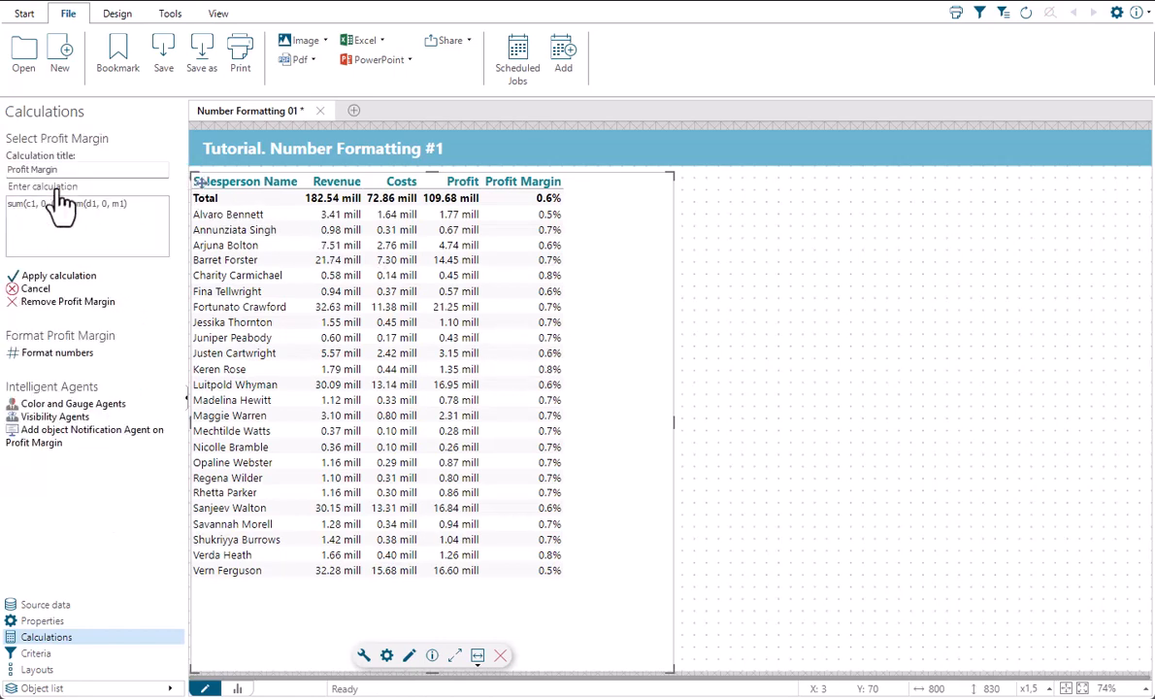
click(58, 353)
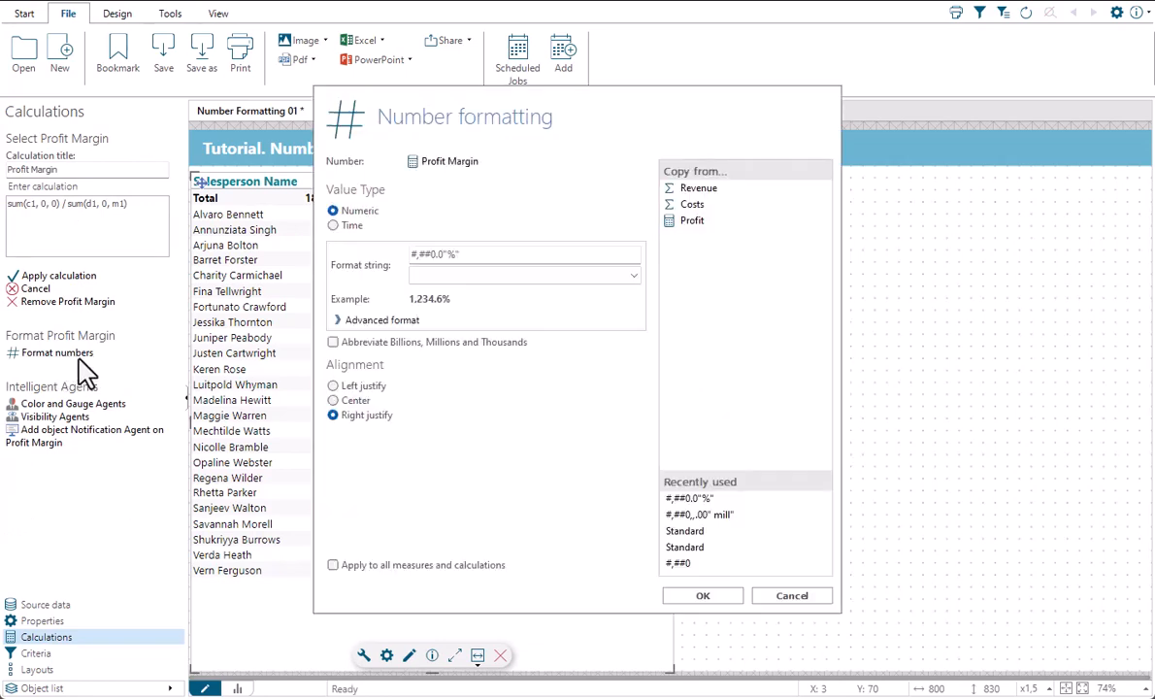
click(432, 276)
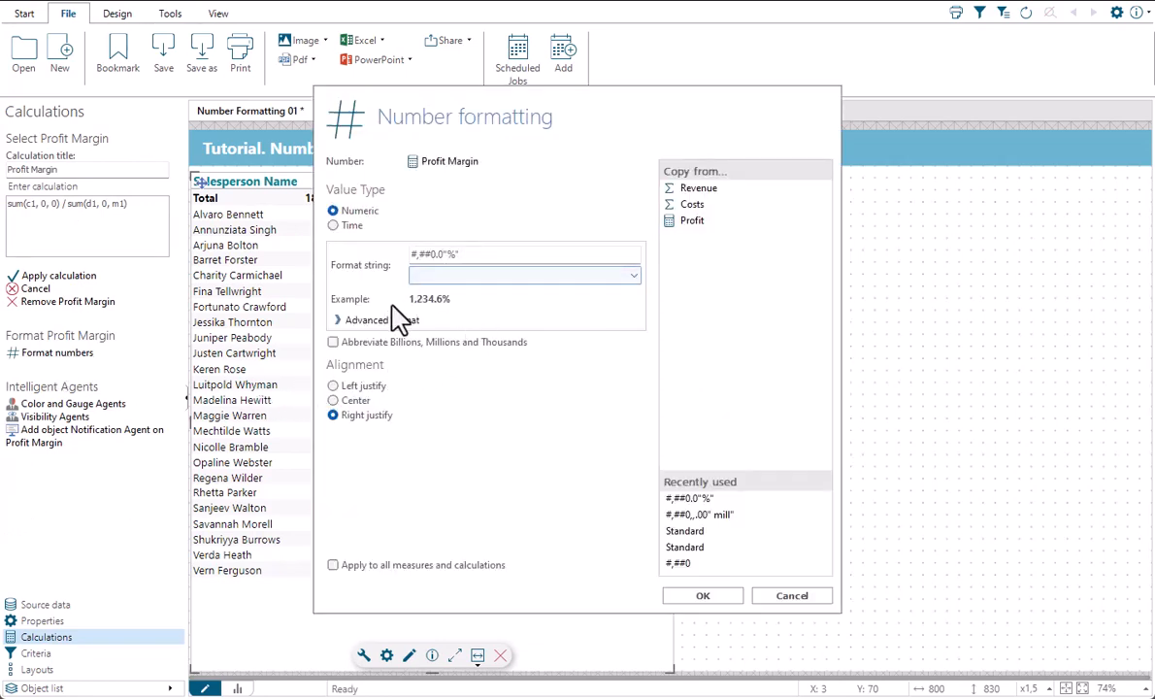
click(629, 280)
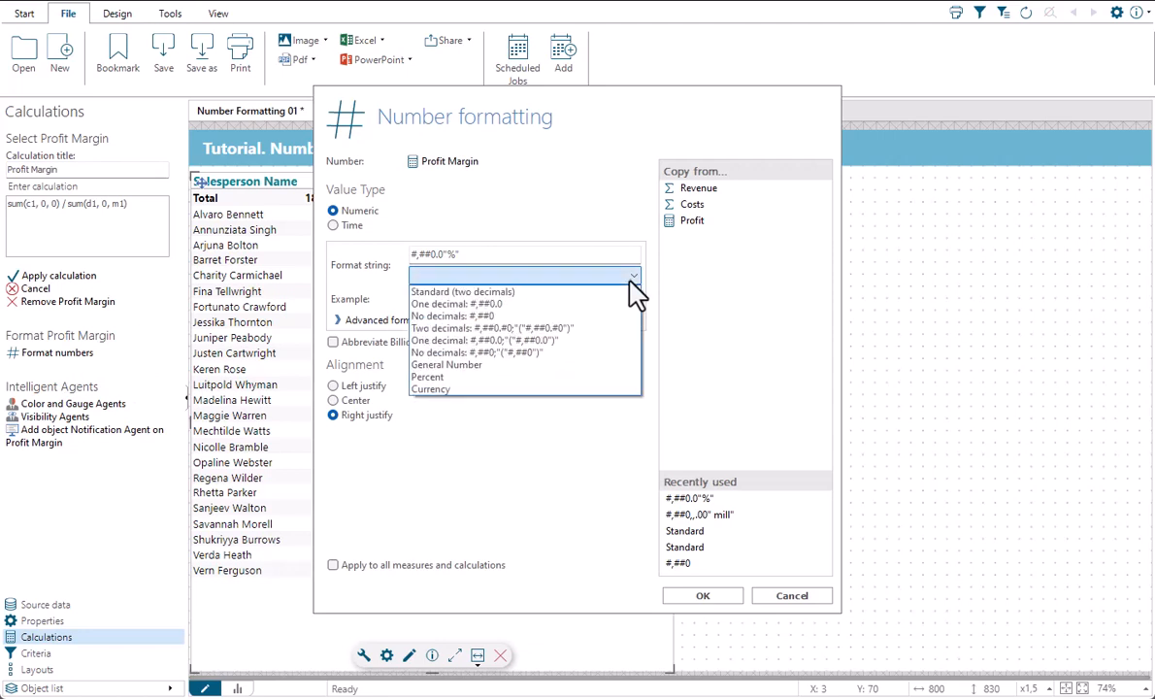
click(435, 379)
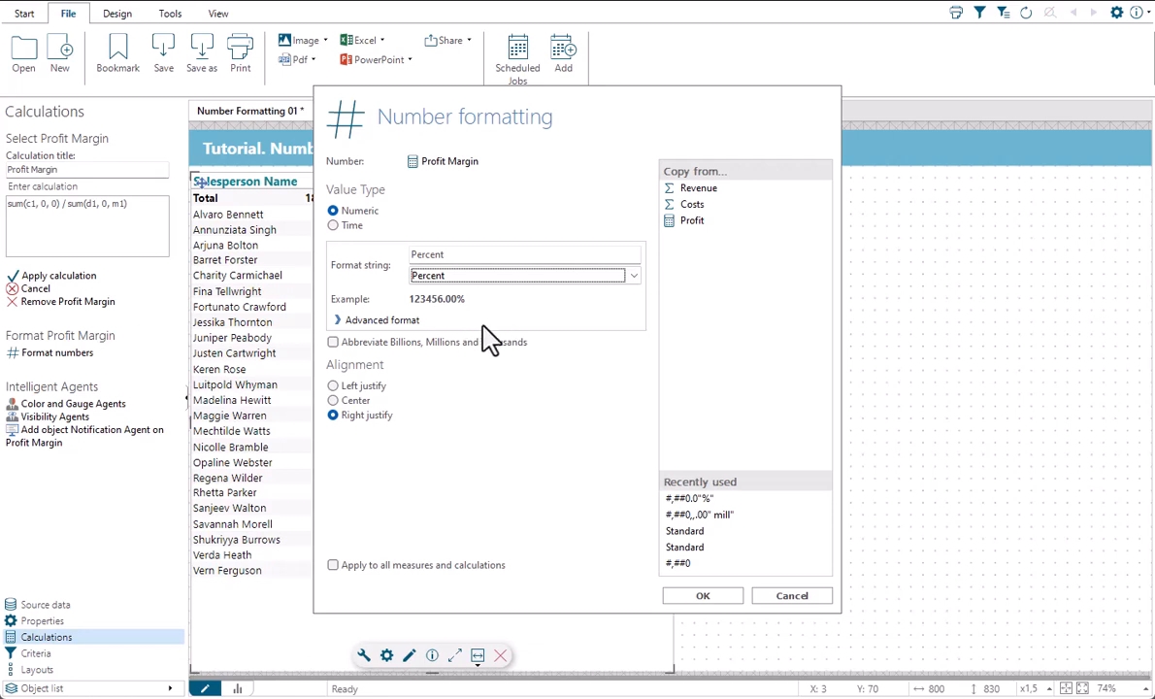
click(703, 596)
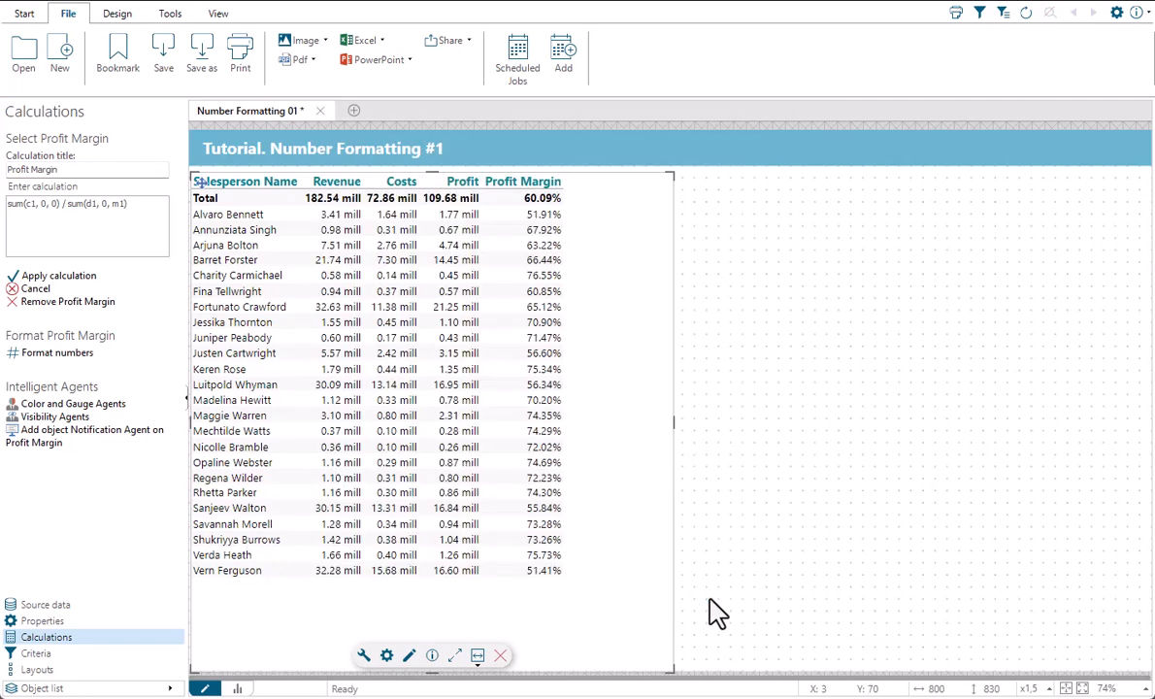